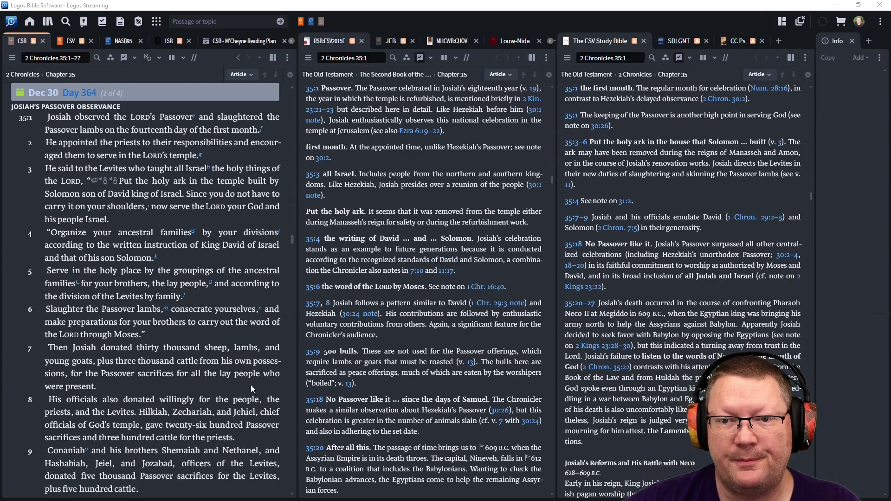
scroll(251, 389, "down", 1)
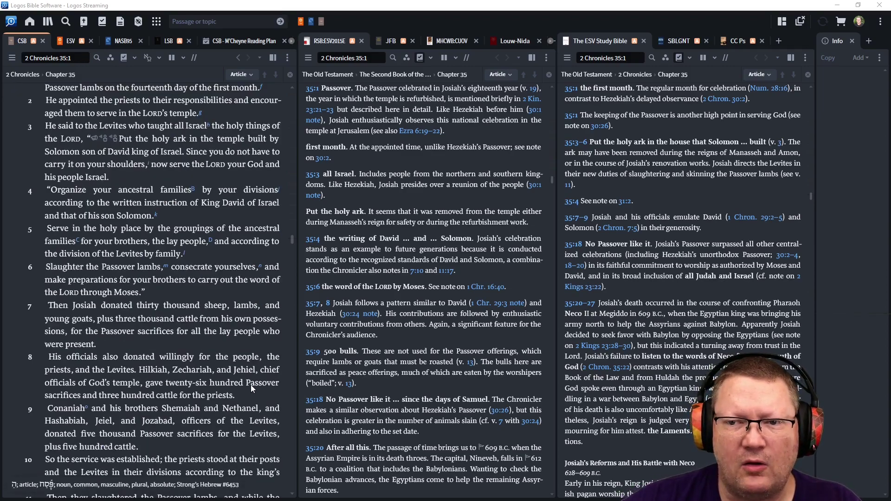
scroll(251, 389, "down", 1)
scroll(252, 389, "down", 1)
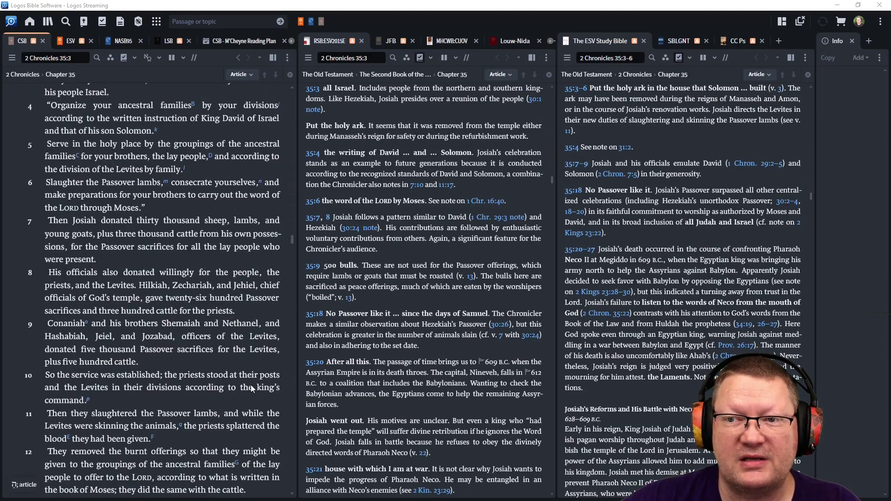
scroll(251, 385, "down", 1)
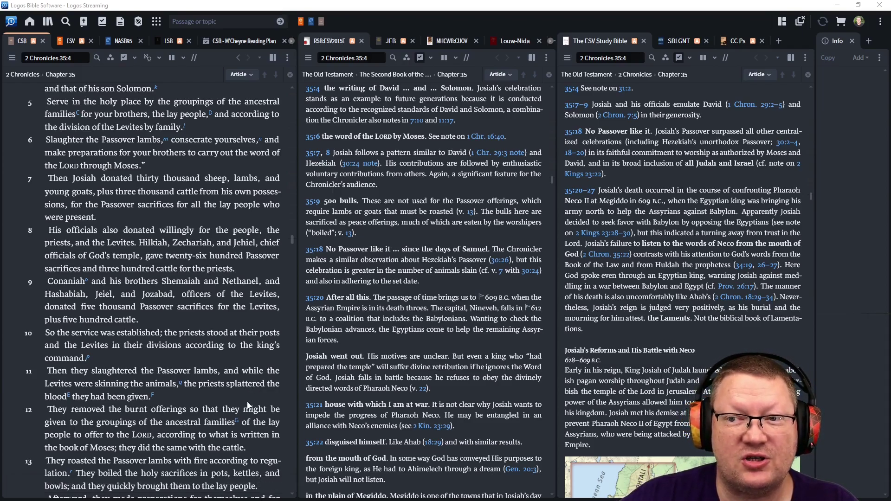
scroll(247, 406, "down", 1)
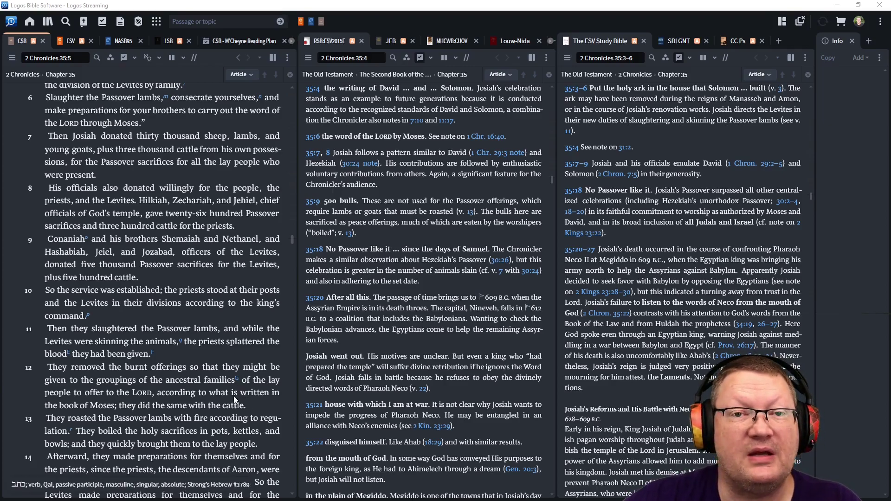
scroll(221, 403, "down", 1)
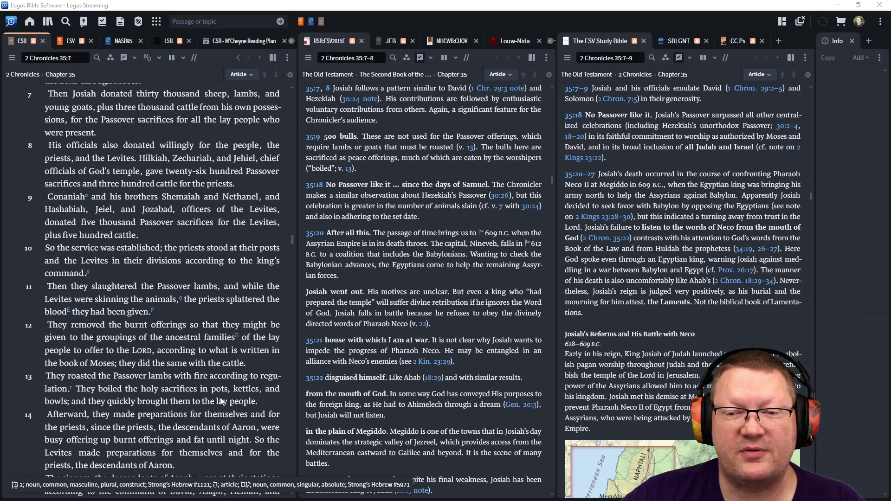
scroll(221, 402, "down", 1)
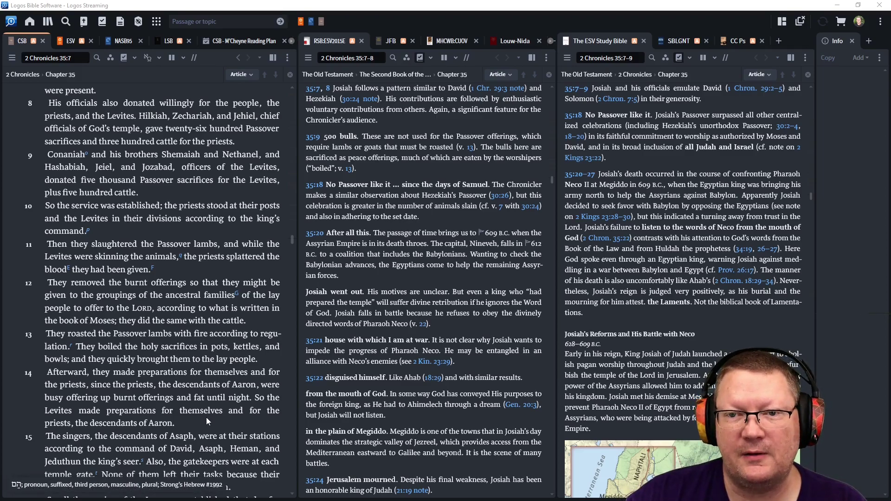
scroll(206, 417, "down", 1)
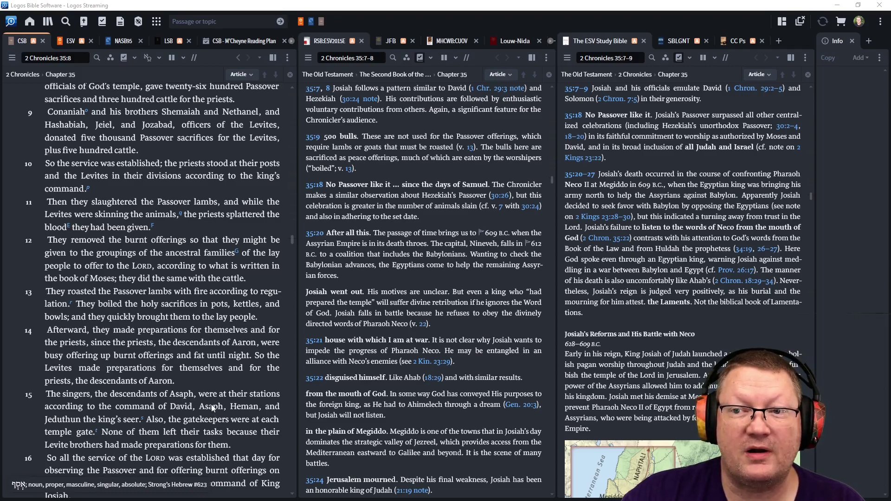
scroll(213, 407, "down", 1)
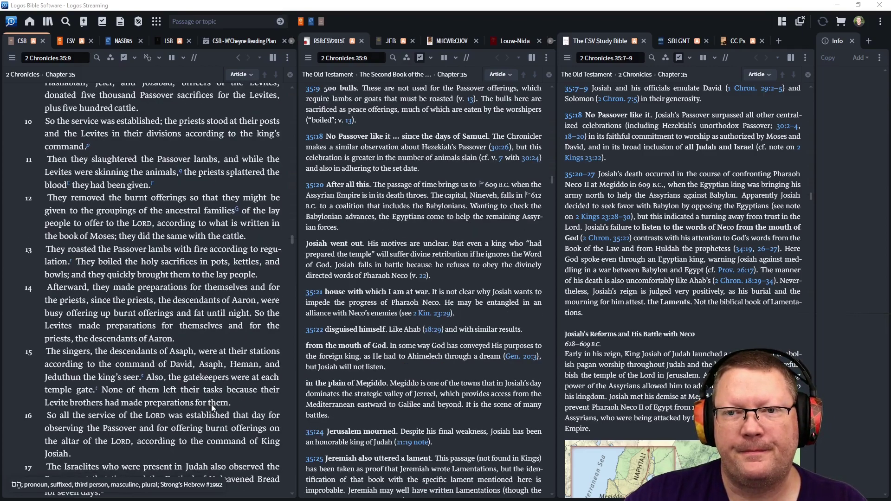
scroll(212, 403, "down", 1)
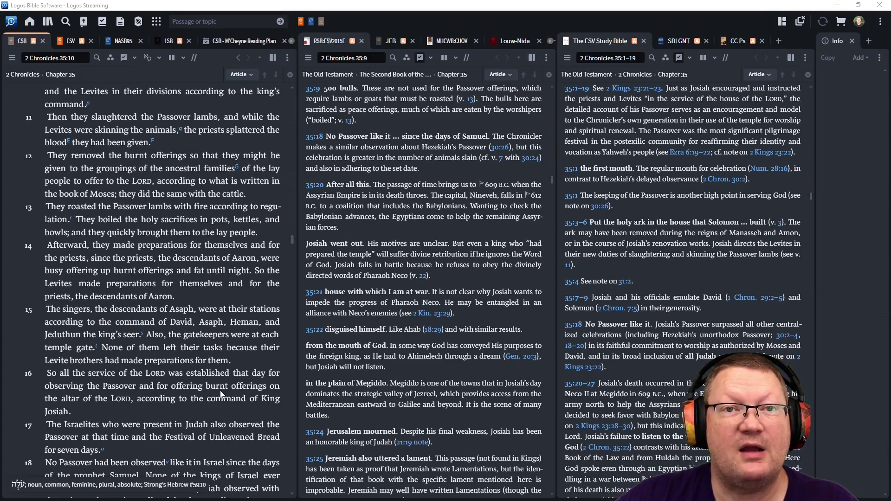
scroll(222, 395, "down", 1)
scroll(223, 392, "down", 1)
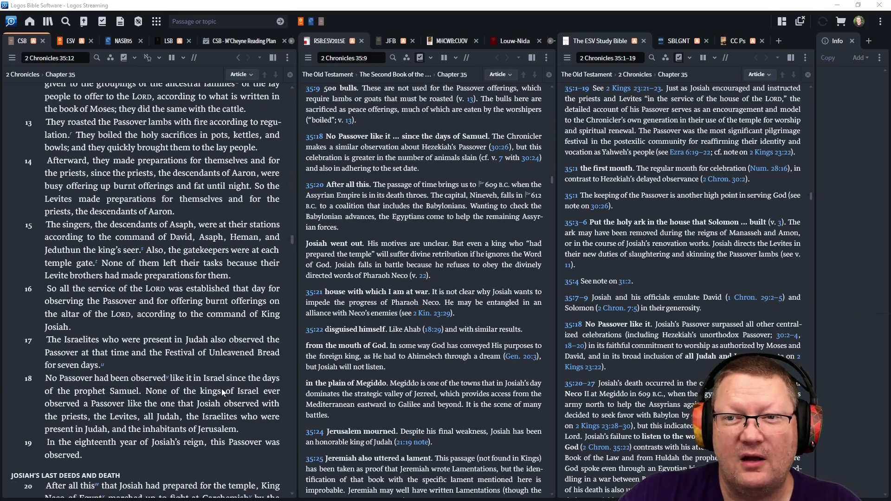
mouse_move(214, 378)
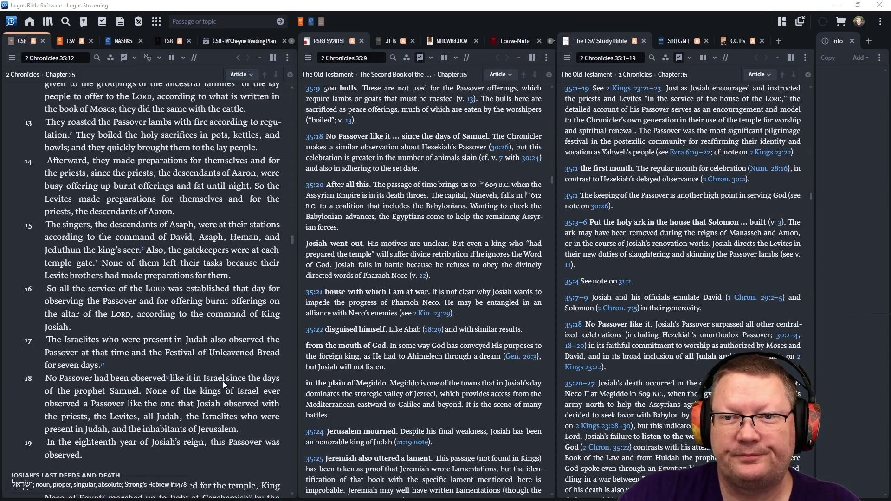
scroll(223, 381, "down", 1)
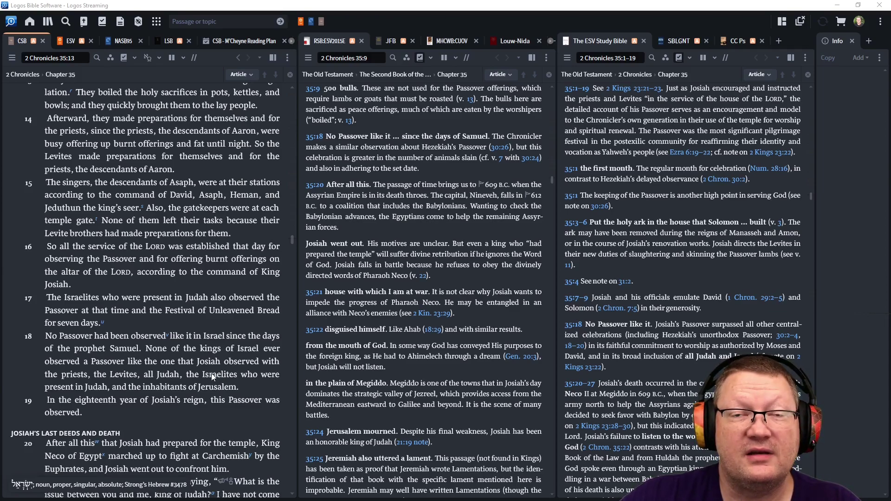
scroll(213, 373, "down", 1)
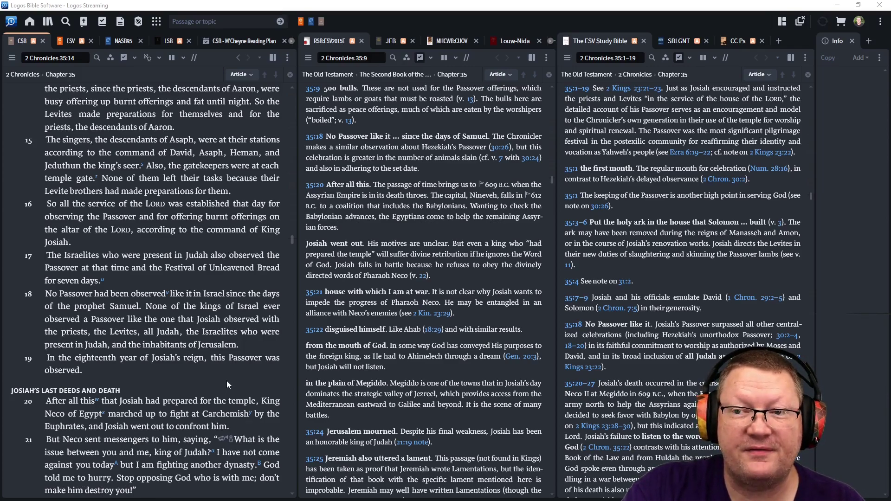
scroll(226, 381, "down", 1)
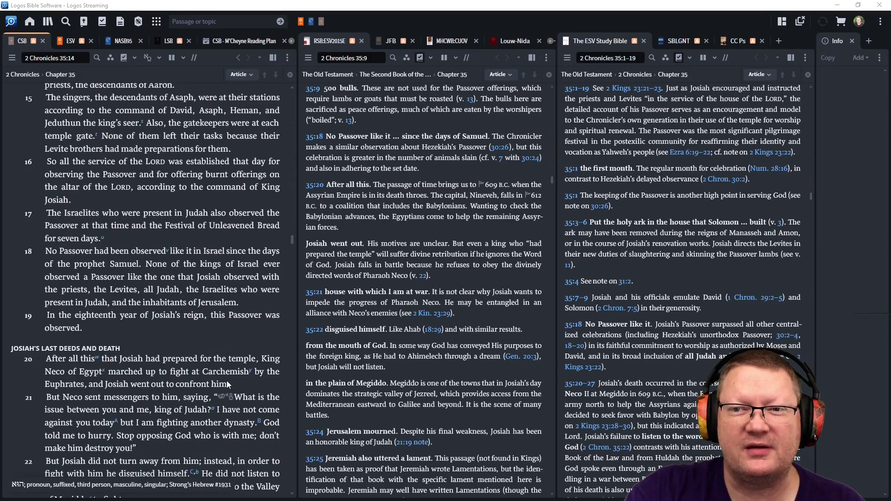
scroll(227, 381, "down", 1)
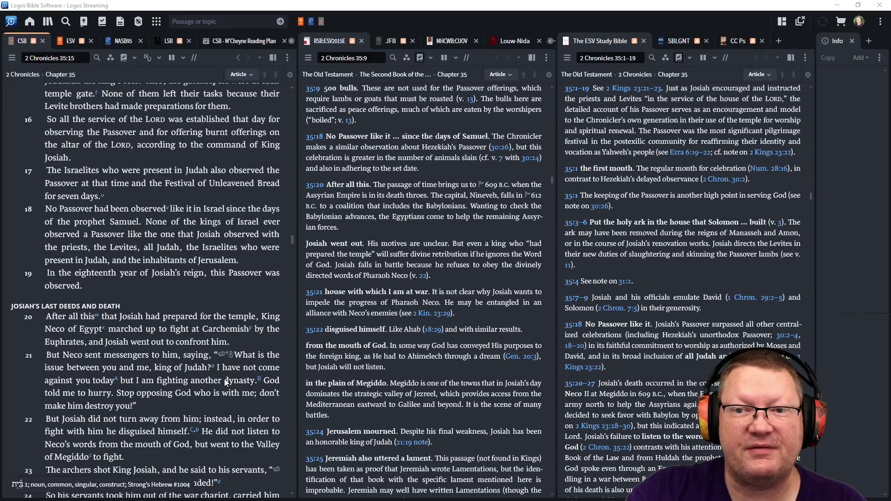
scroll(226, 382, "down", 2)
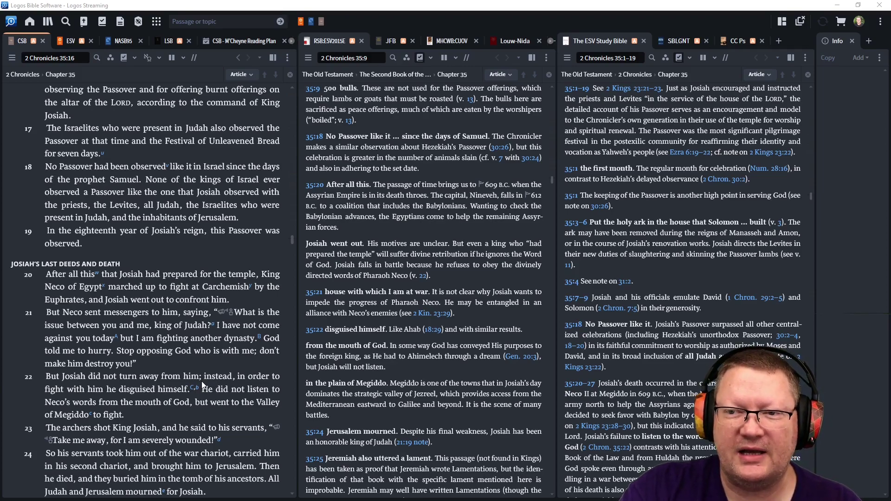
scroll(201, 381, "down", 1)
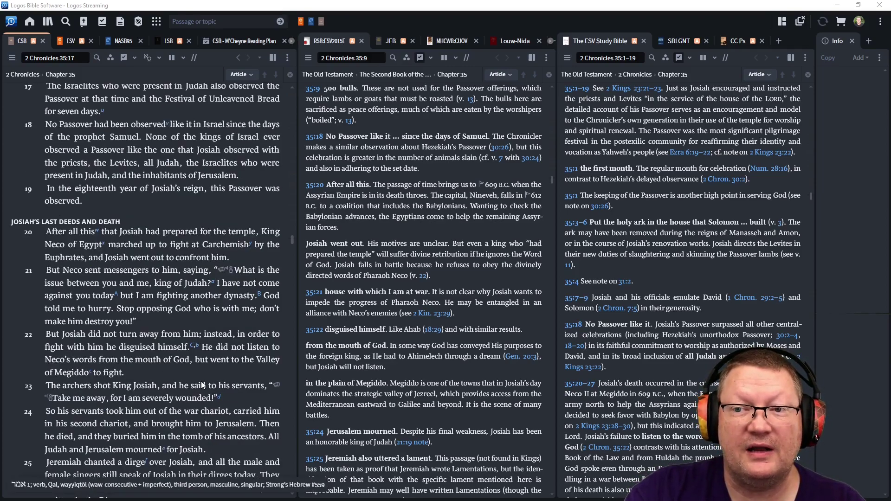
scroll(201, 381, "down", 1)
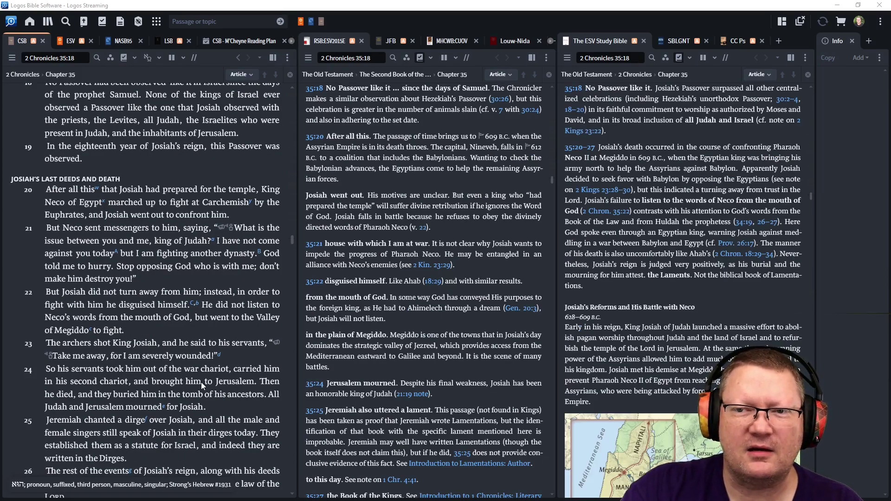
scroll(201, 382, "down", 1)
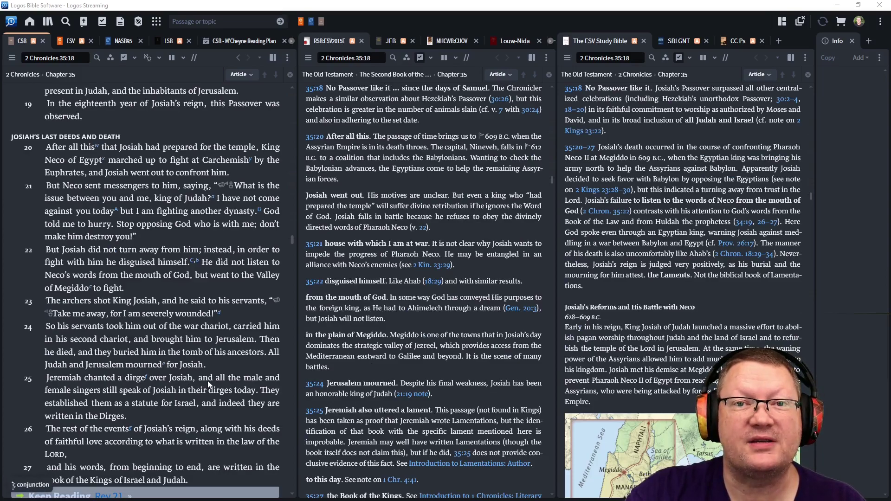
scroll(207, 380, "down", 1)
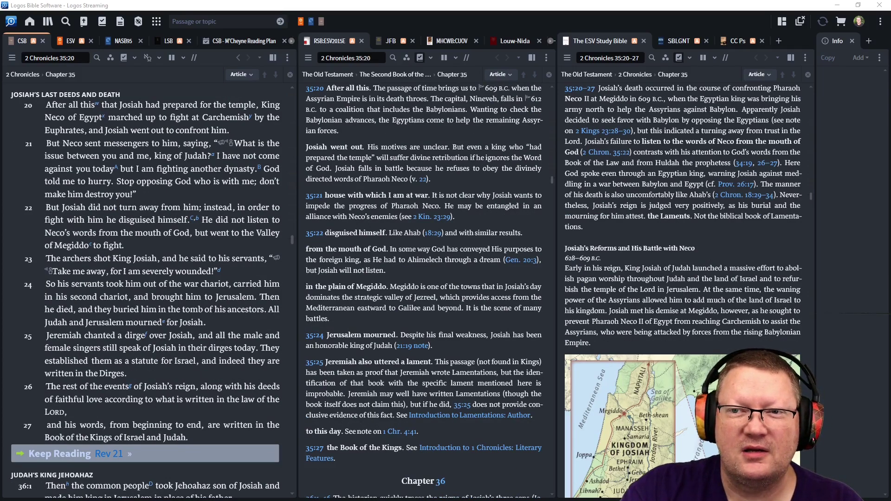
scroll(671, 417, "down", 1)
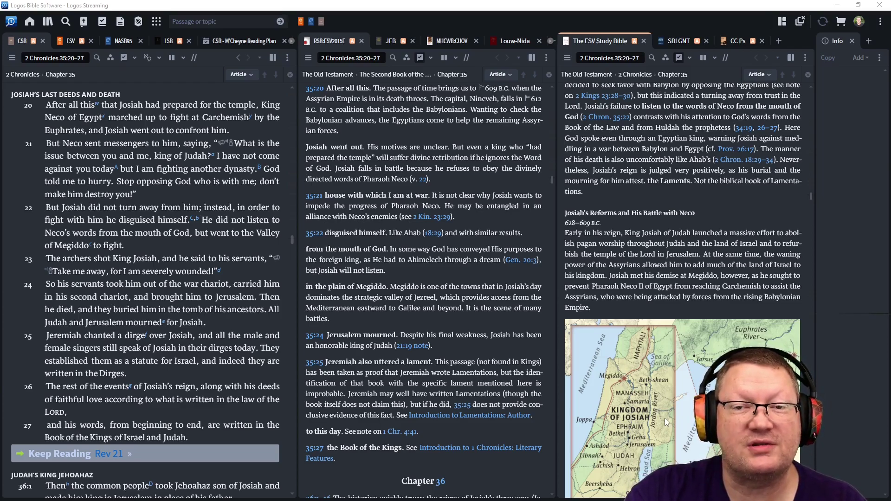
scroll(665, 419, "down", 1)
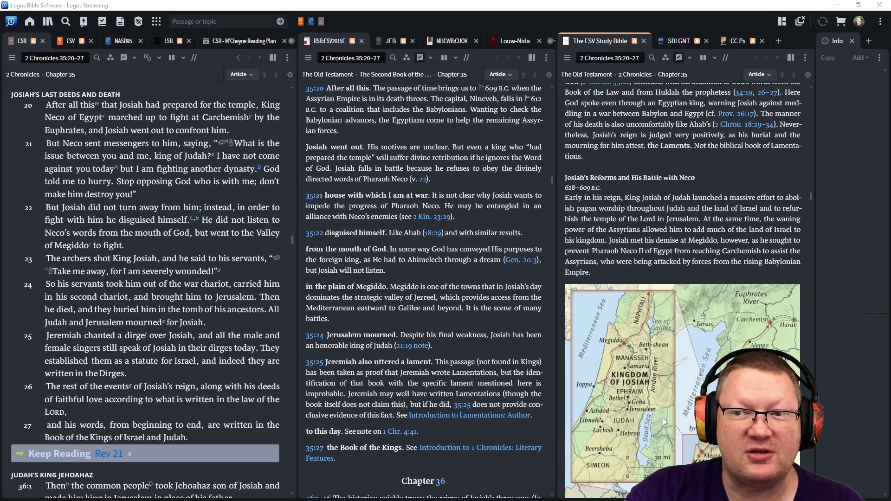
scroll(663, 418, "down", 1)
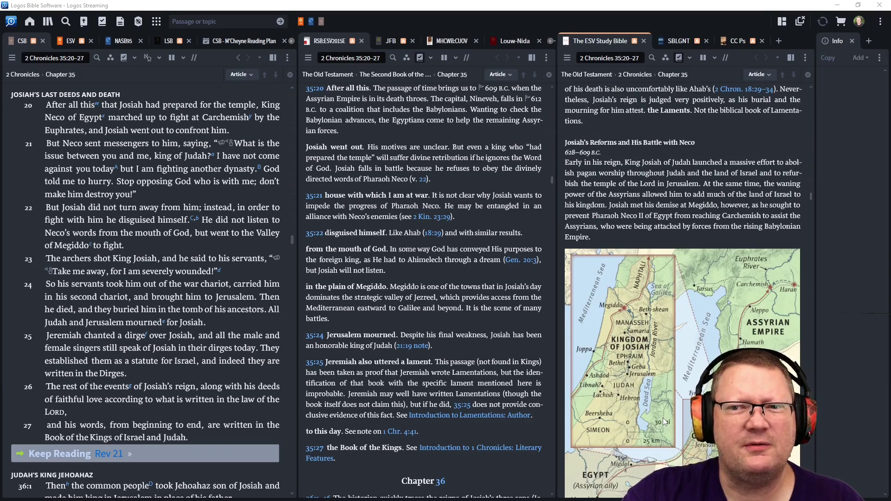
scroll(664, 417, "down", 1)
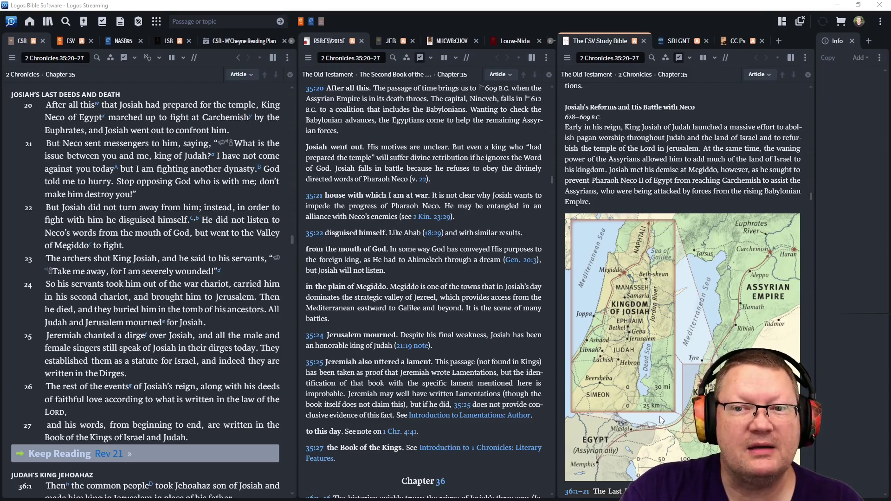
scroll(662, 419, "down", 1)
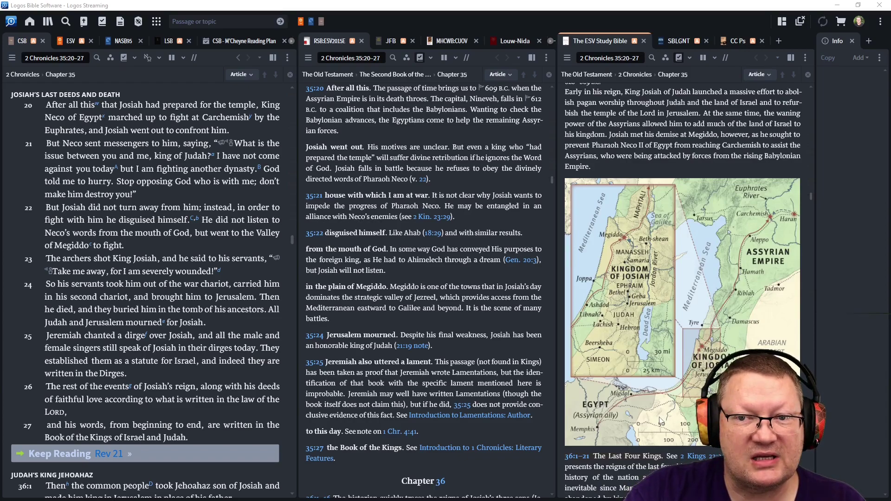
scroll(659, 422, "down", 1)
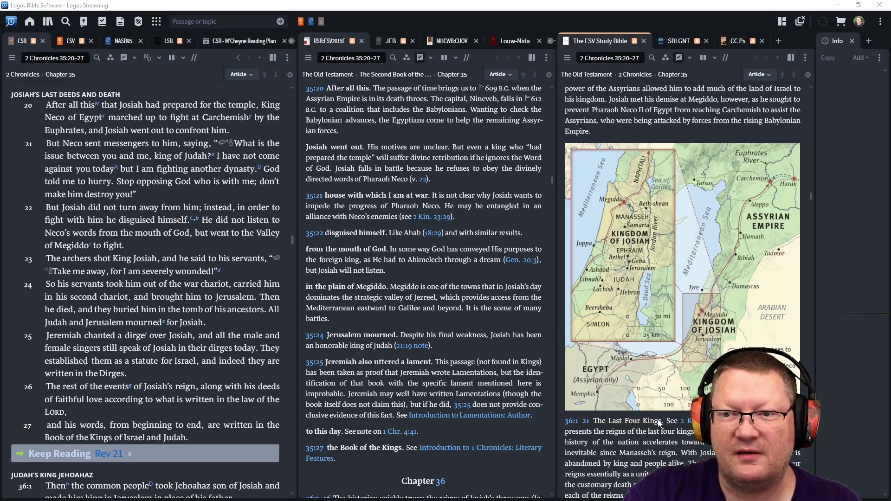
scroll(659, 422, "down", 1)
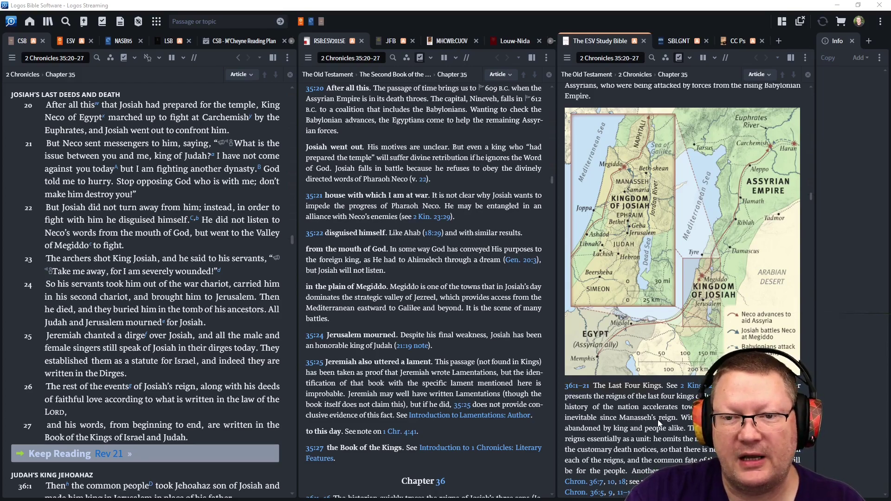
scroll(658, 420, "down", 1)
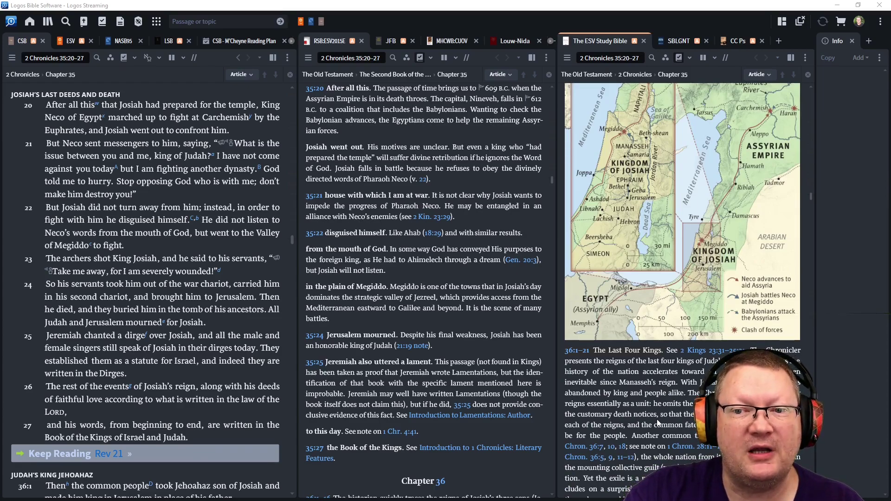
scroll(656, 421, "down", 1)
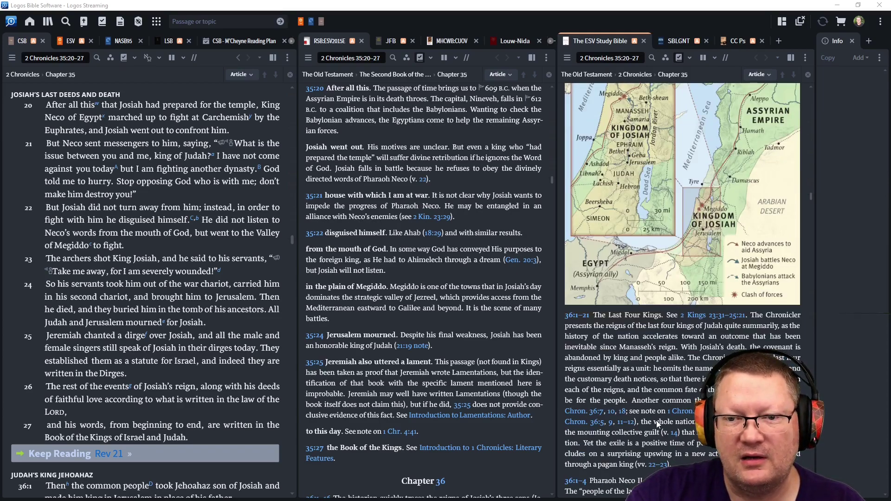
scroll(657, 420, "down", 1)
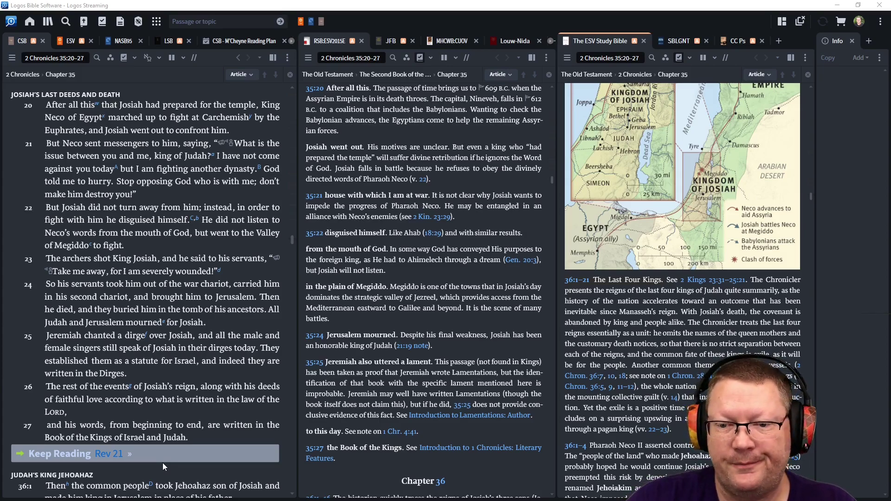
- Continue the reading plan into Revelation 21 and follow the ESV Study Bible notes to verse 2
left_click(108, 456)
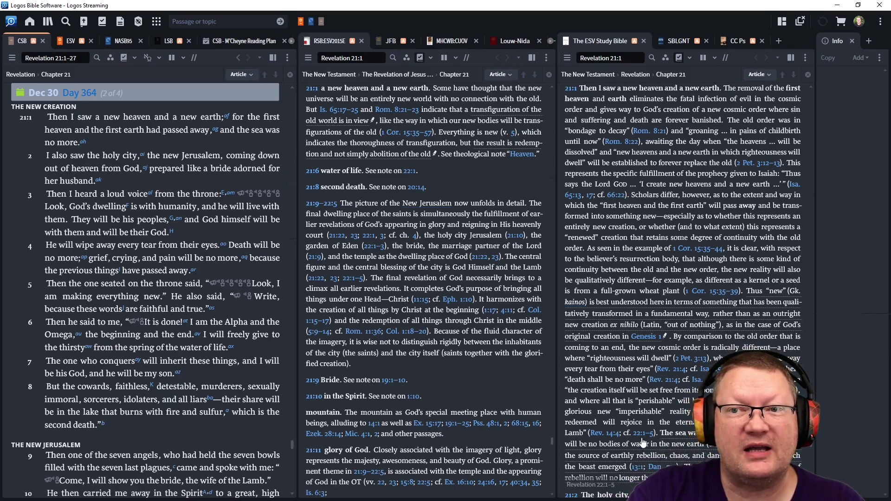
scroll(637, 449, "down", 1)
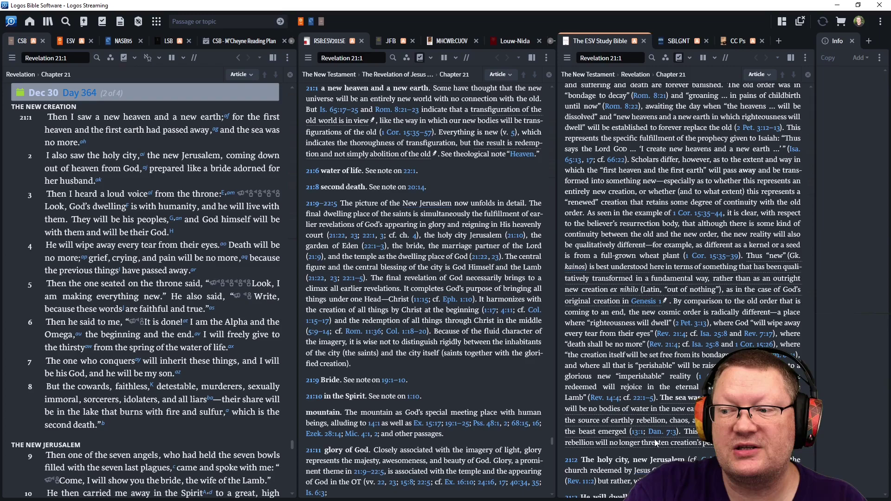
scroll(639, 446, "down", 1)
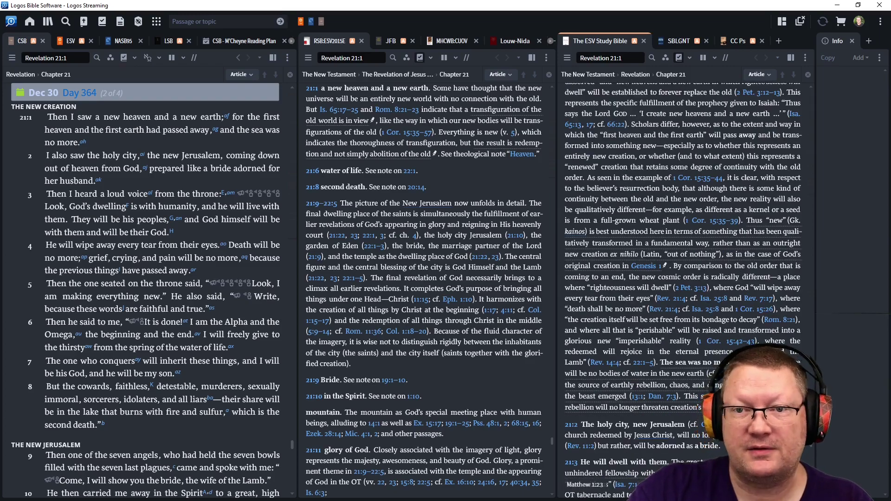
scroll(682, 293, "down", 1)
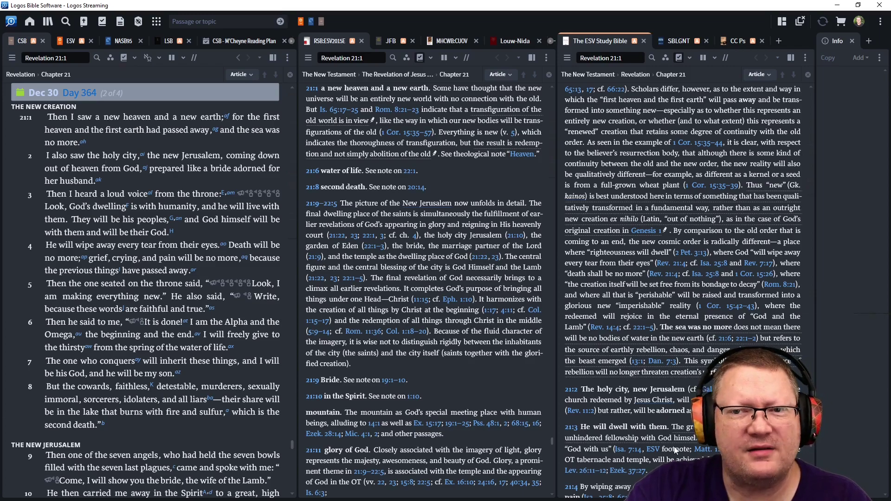
scroll(674, 452, "down", 1)
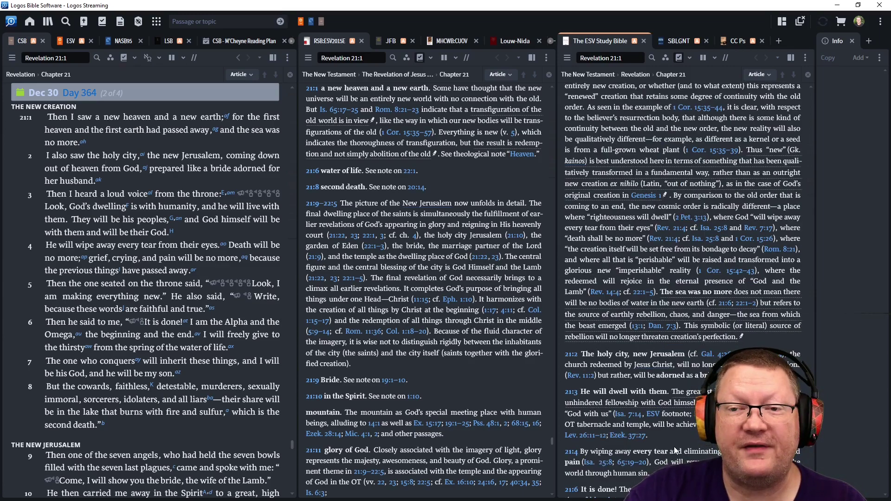
scroll(673, 442, "down", 1)
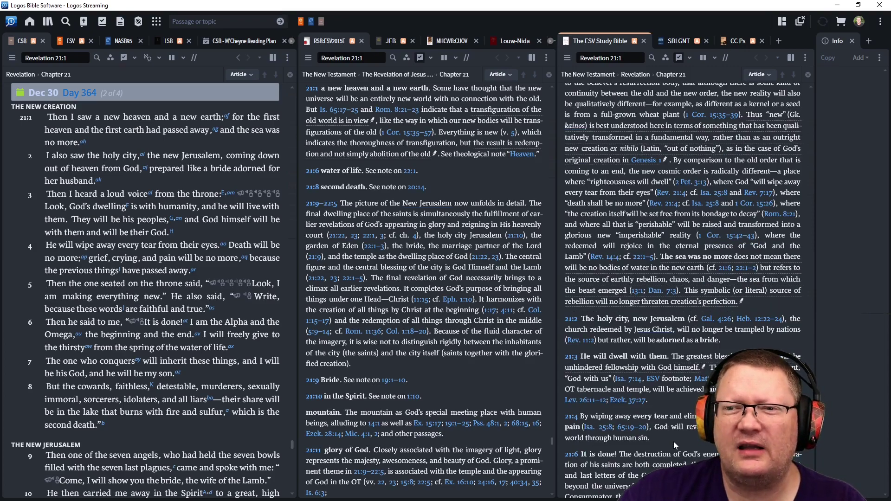
scroll(673, 442, "down", 1)
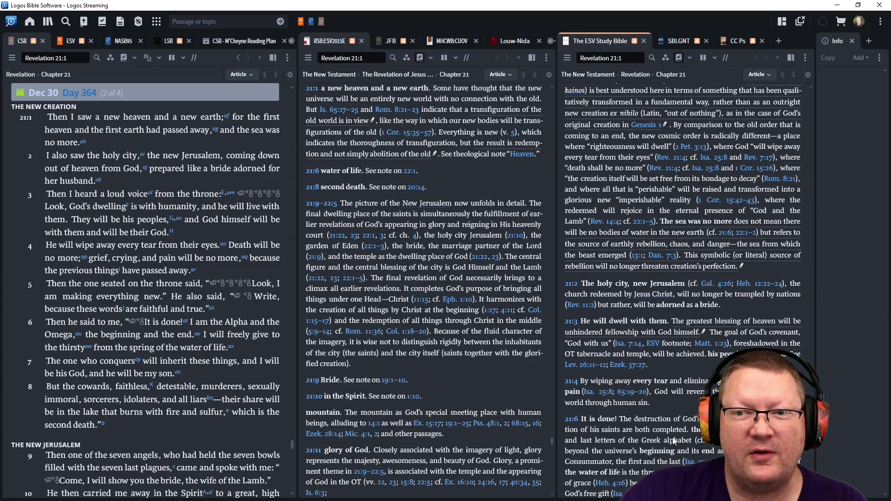
scroll(673, 441, "down", 1)
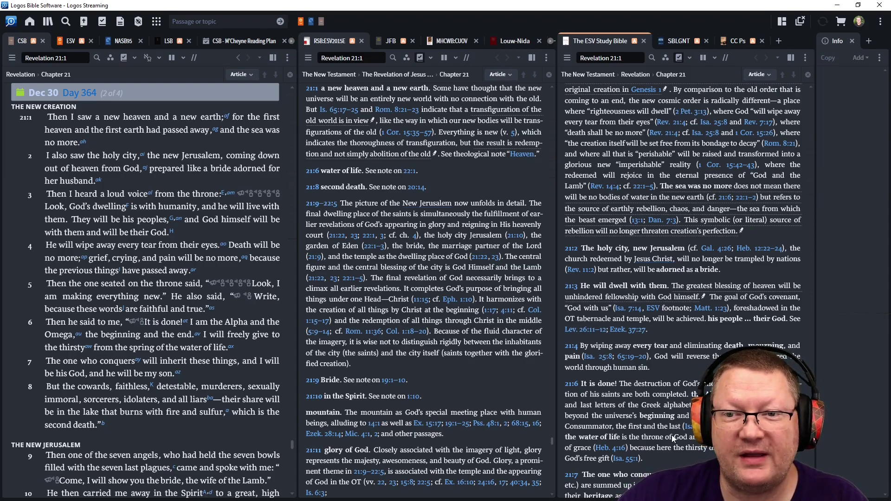
scroll(672, 436, "down", 1)
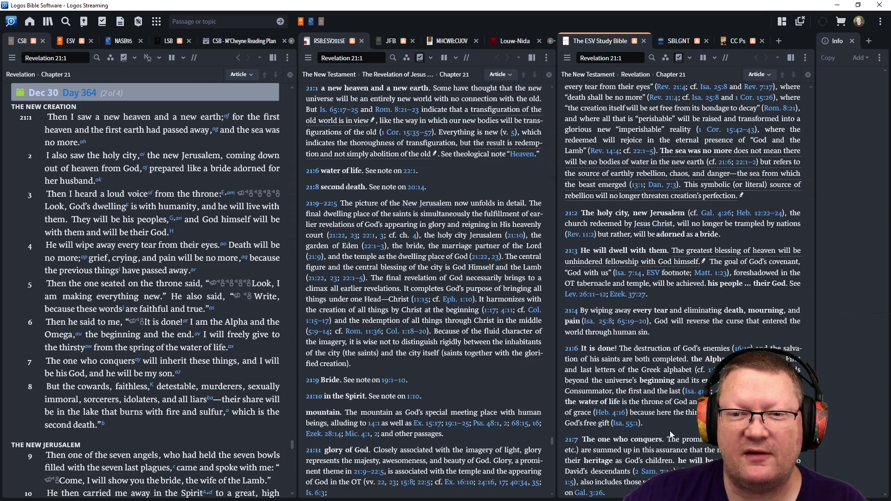
scroll(672, 435, "down", 1)
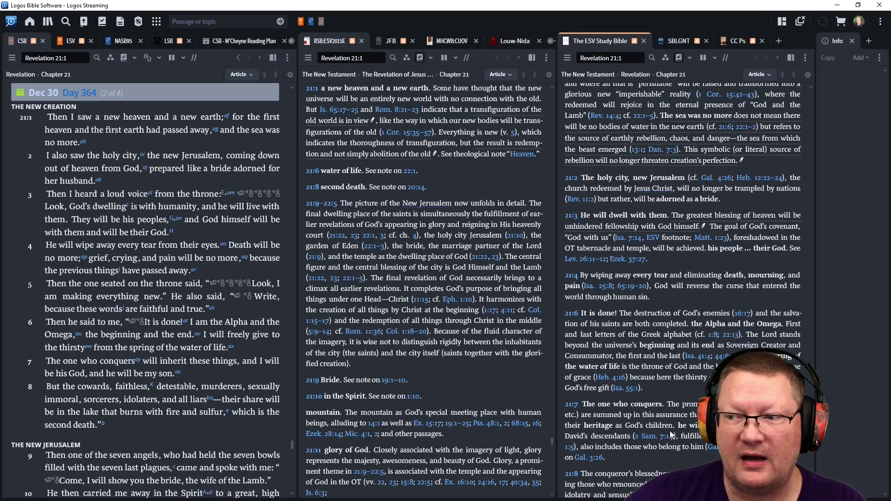
scroll(672, 435, "down", 1)
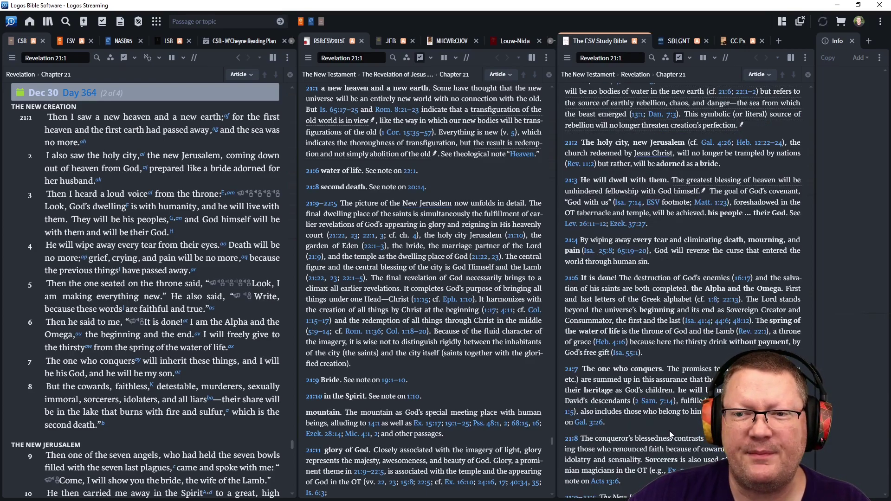
scroll(669, 431, "down", 1)
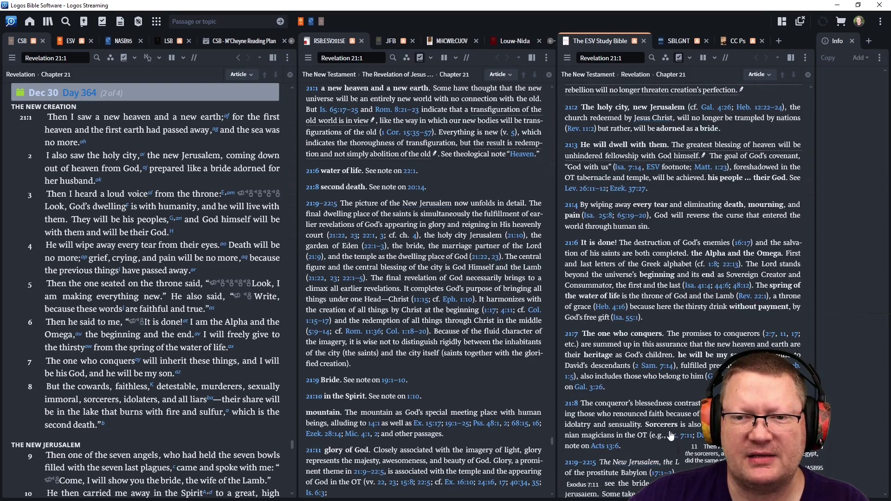
scroll(668, 431, "down", 1)
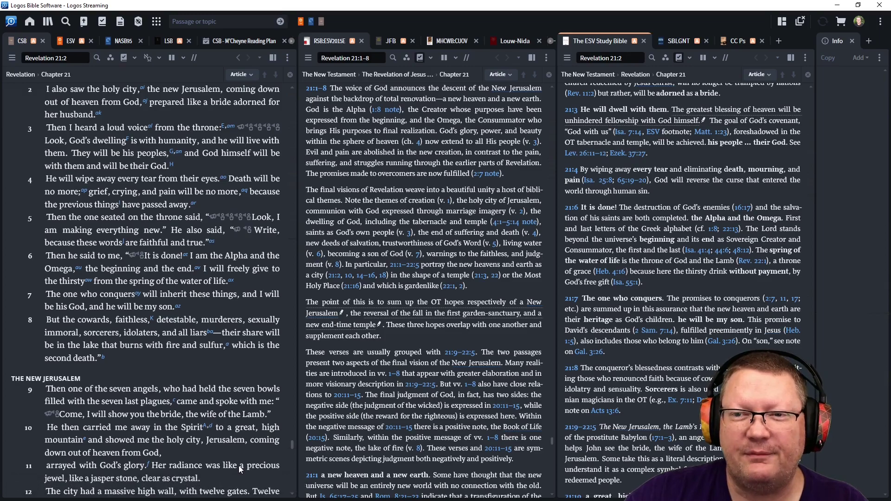
mouse_move(263, 466)
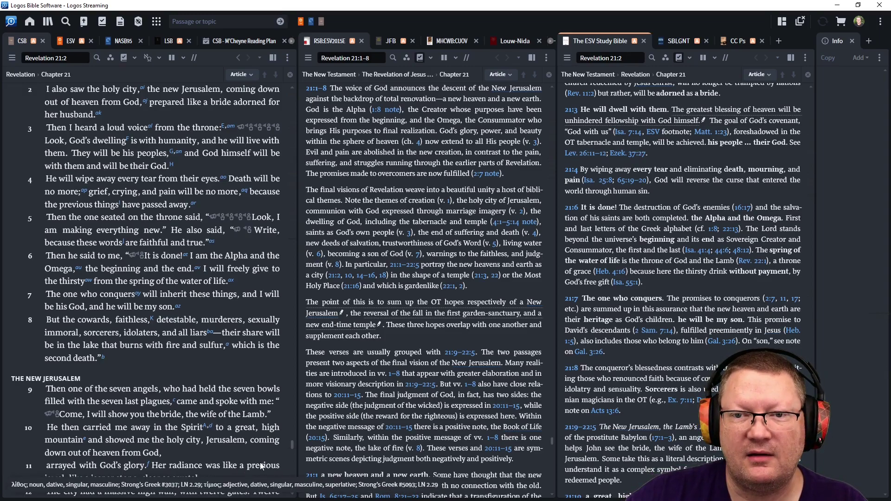
scroll(259, 465, "down", 1)
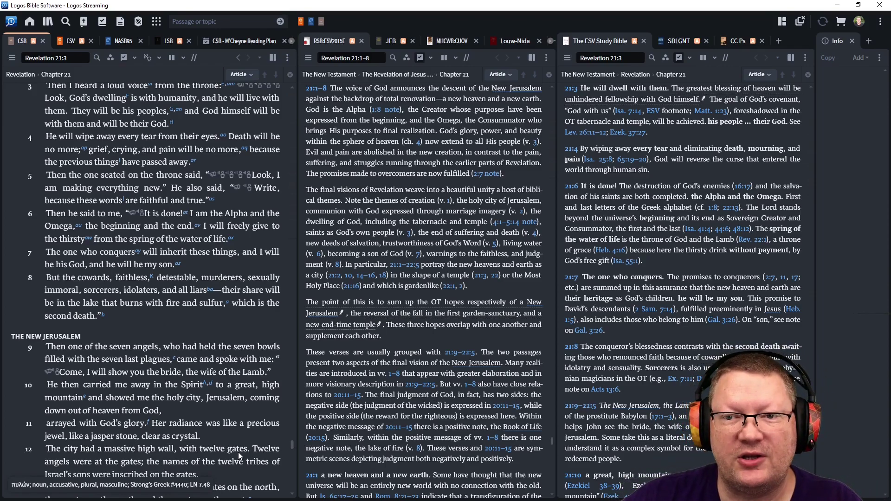
scroll(238, 452, "down", 1)
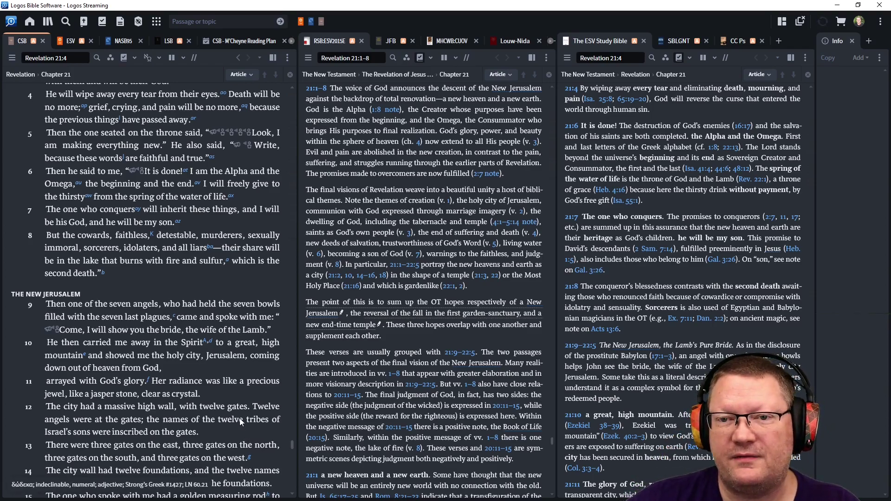
scroll(240, 420, "down", 1)
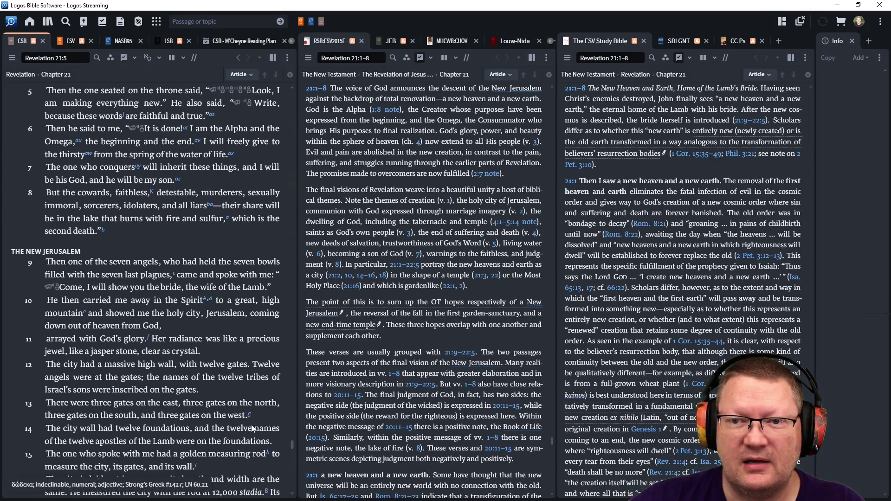
scroll(251, 424, "down", 1)
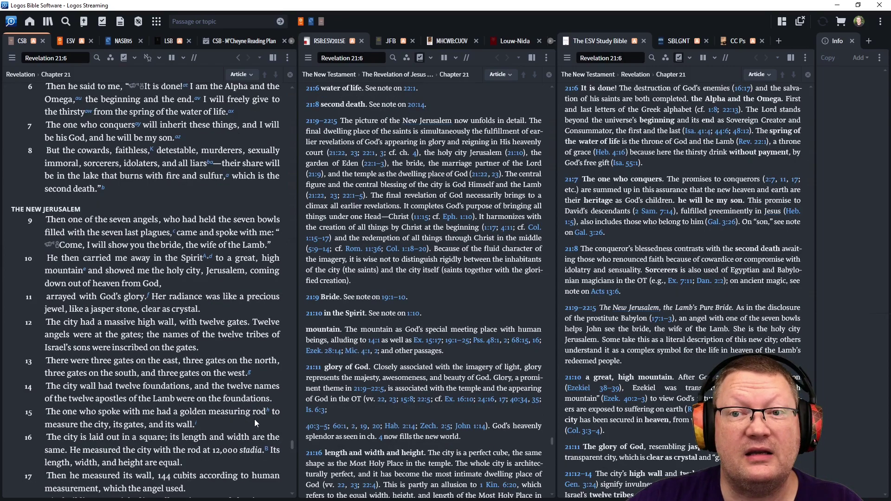
scroll(254, 419, "down", 1)
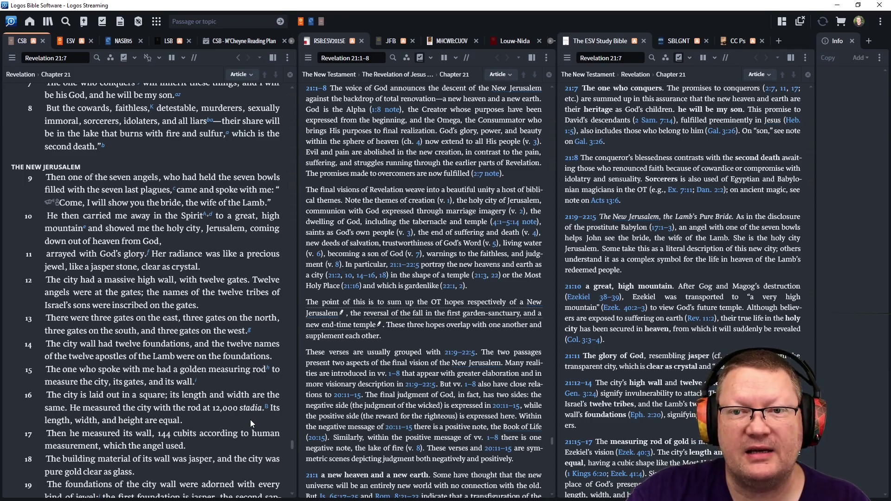
scroll(251, 419, "down", 1)
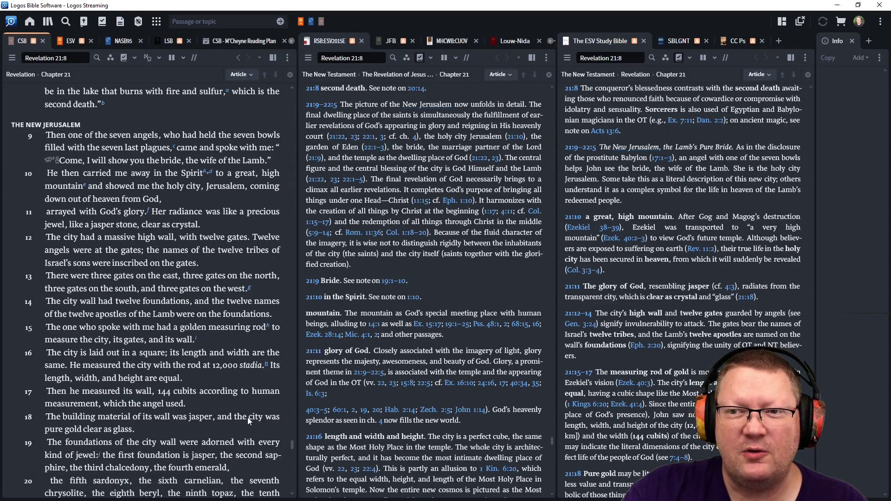
mouse_move(237, 416)
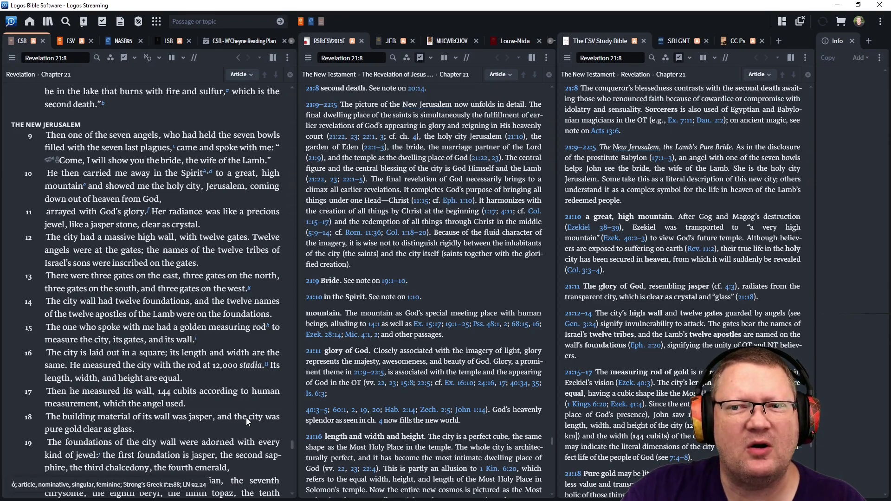
scroll(246, 417, "down", 1)
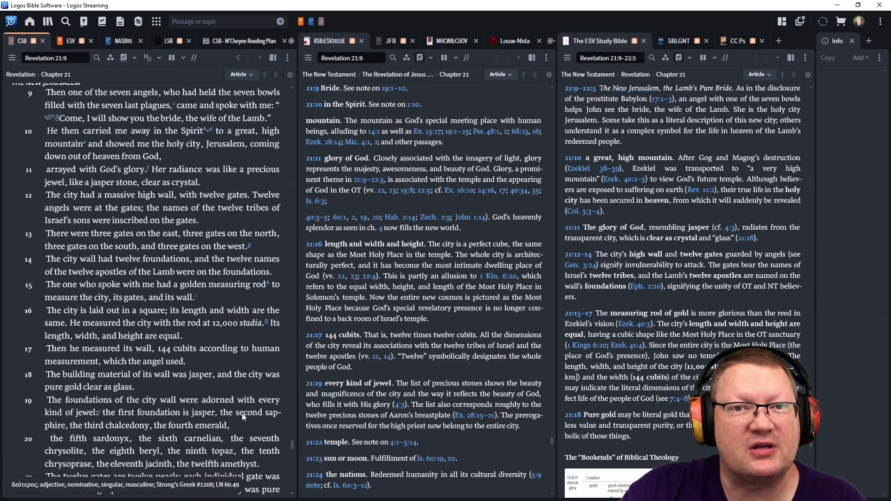
scroll(242, 415, "down", 1)
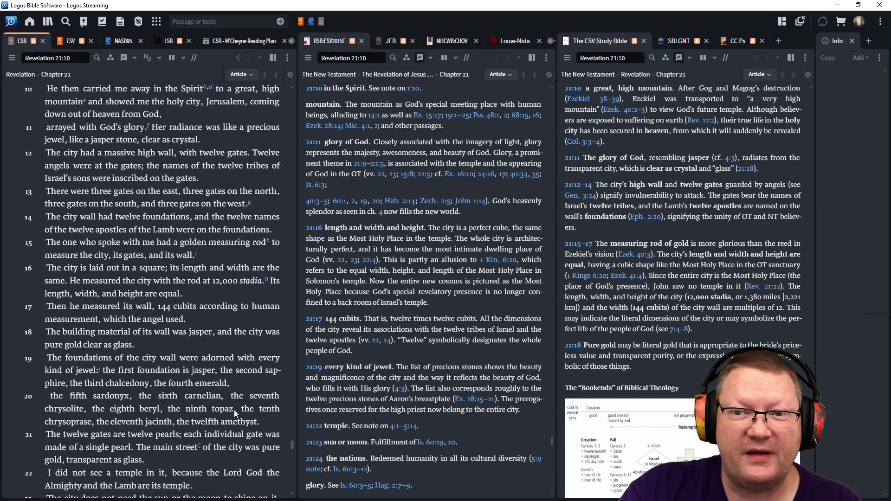
scroll(234, 410, "down", 1)
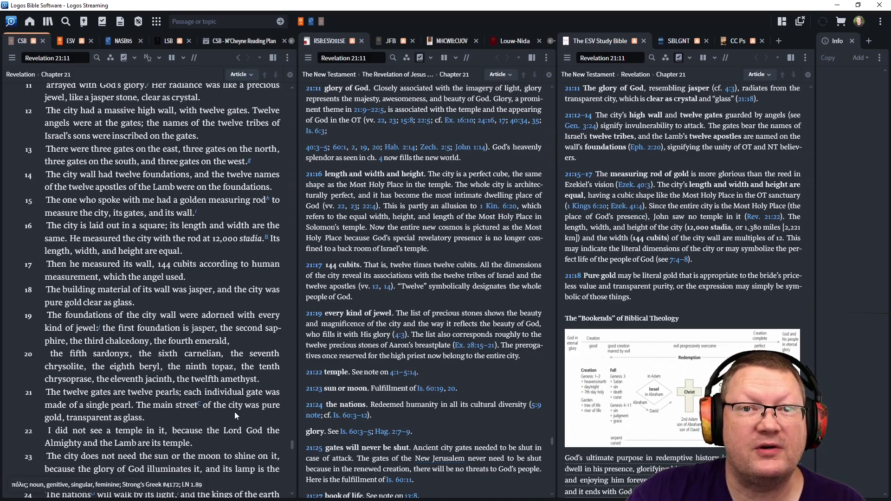
scroll(232, 416, "down", 1)
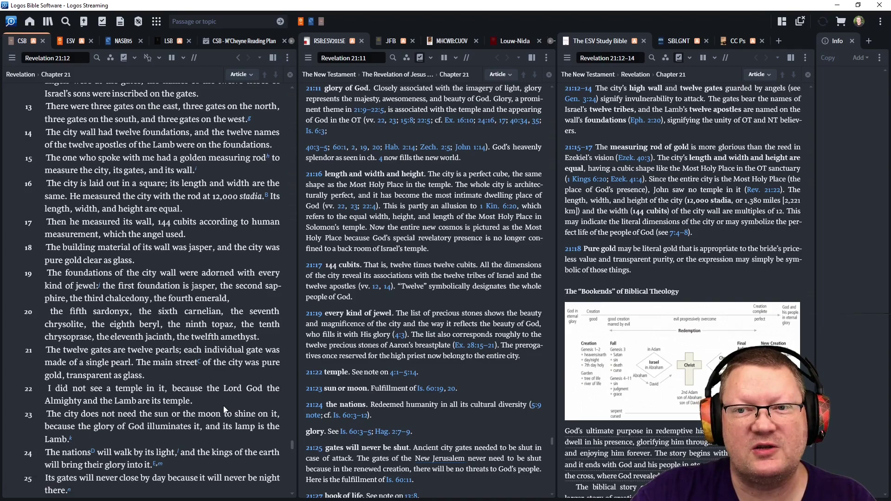
scroll(224, 406, "down", 1)
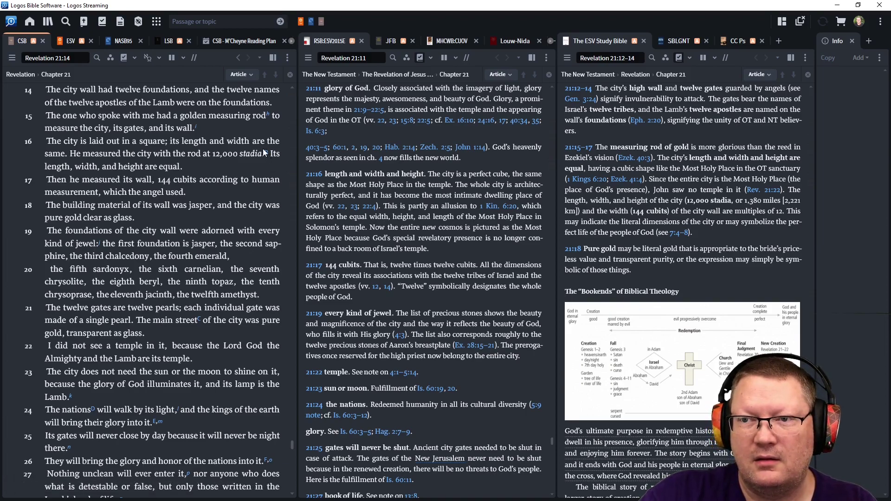
mouse_move(237, 320)
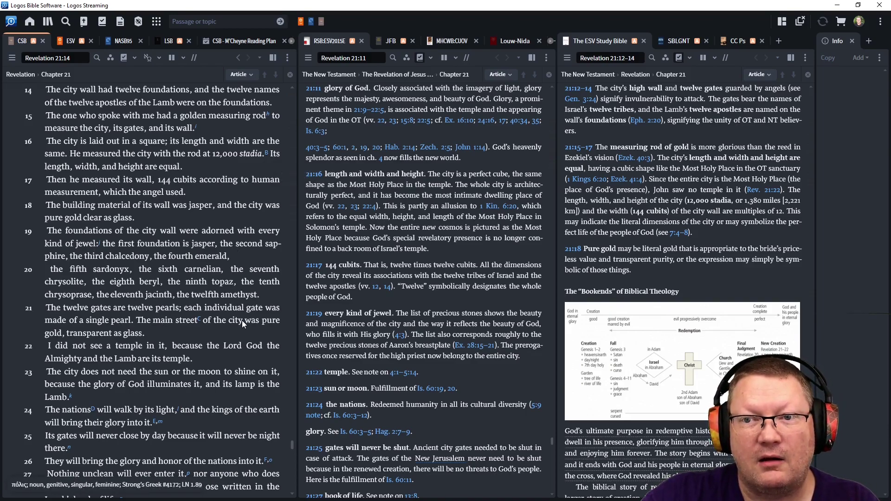
scroll(242, 320, "down", 1)
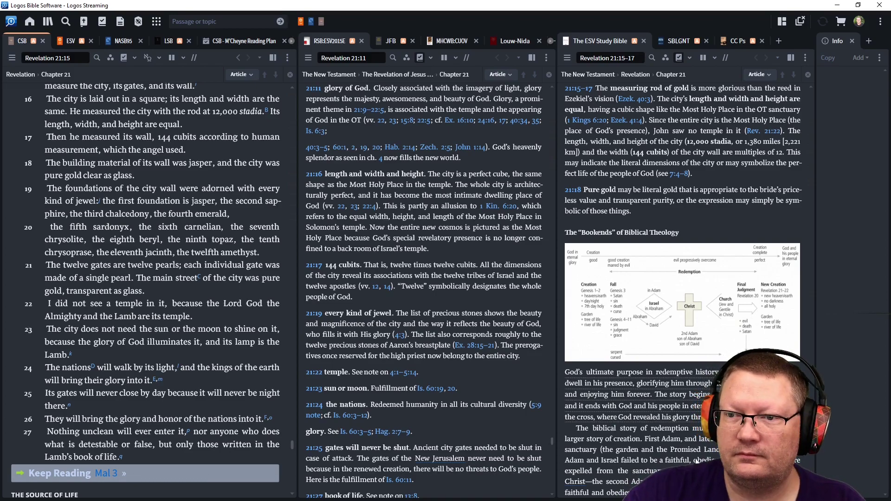
scroll(697, 460, "down", 1)
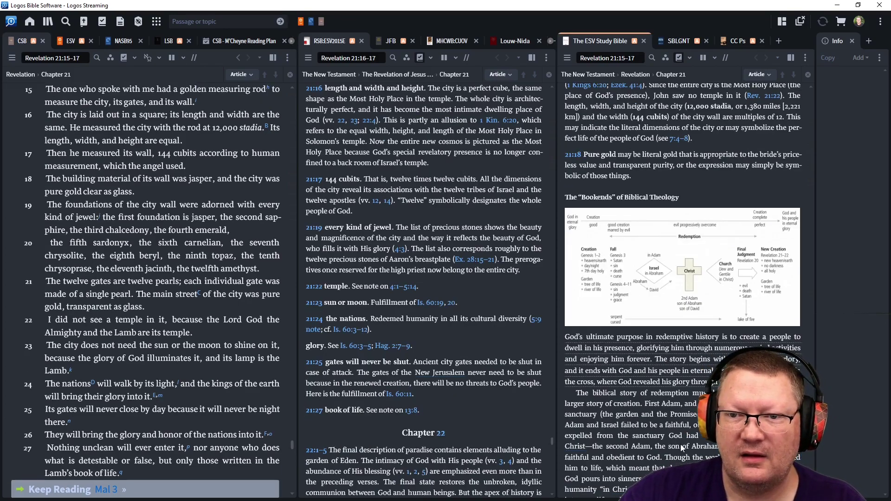
scroll(681, 449, "down", 1)
scroll(682, 448, "down", 1)
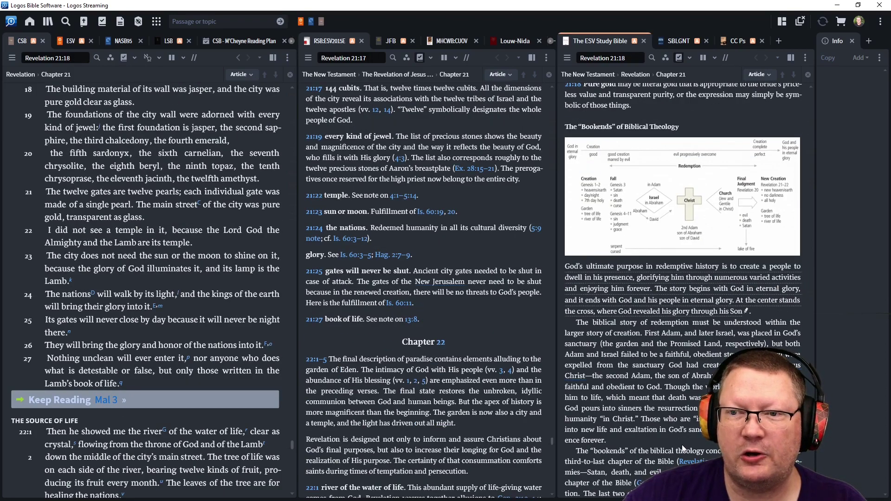
scroll(682, 445, "down", 1)
scroll(682, 447, "down", 1)
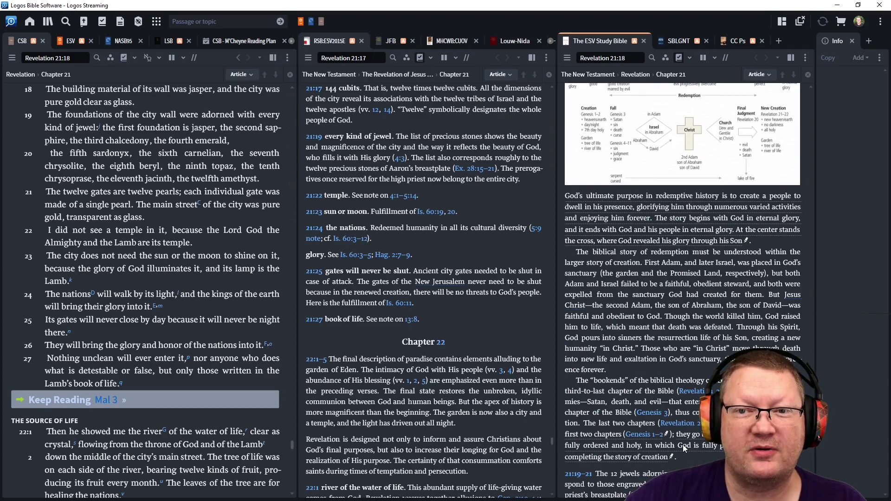
scroll(683, 445, "down", 1)
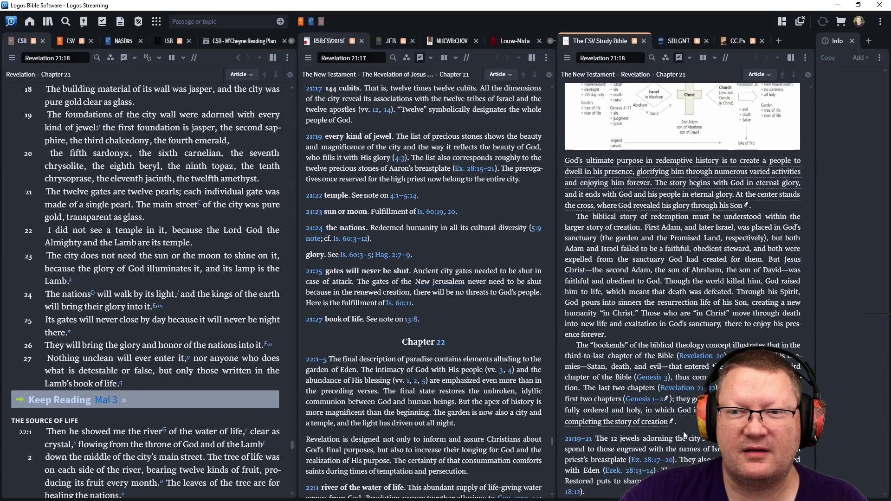
scroll(685, 431, "down", 1)
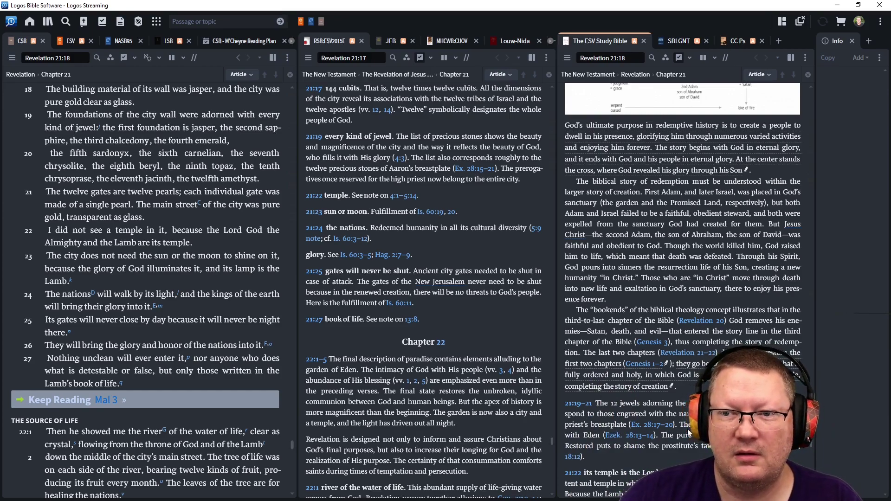
scroll(688, 433, "down", 1)
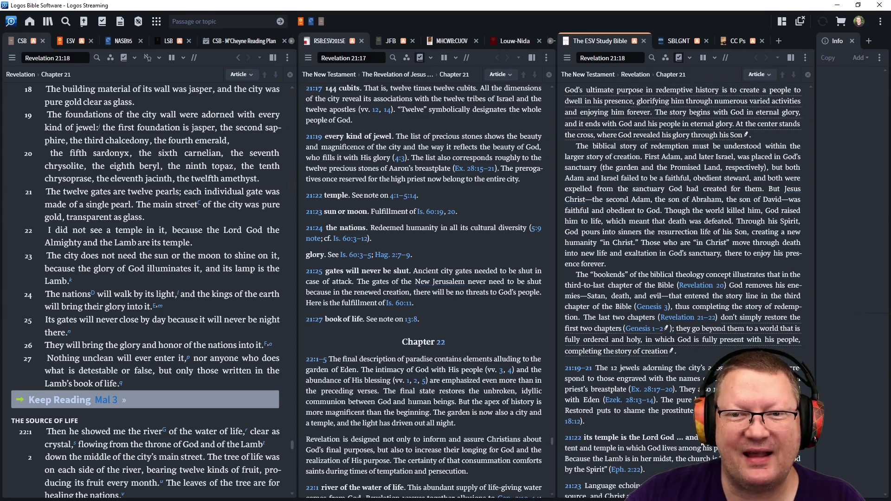
scroll(700, 446, "down", 1)
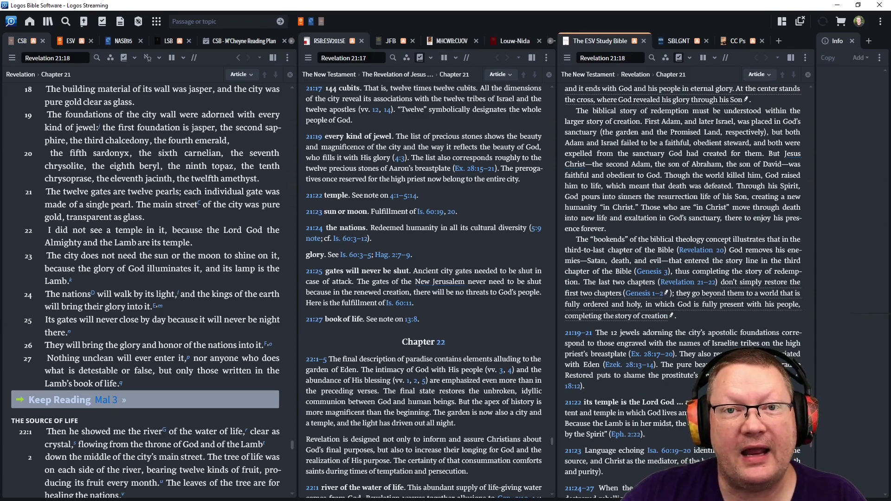
scroll(682, 278, "down", 1)
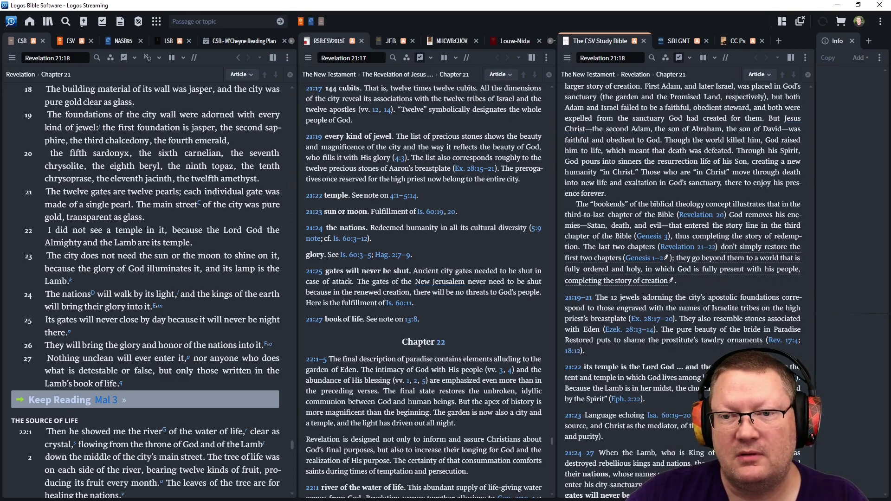
scroll(683, 279, "down", 1)
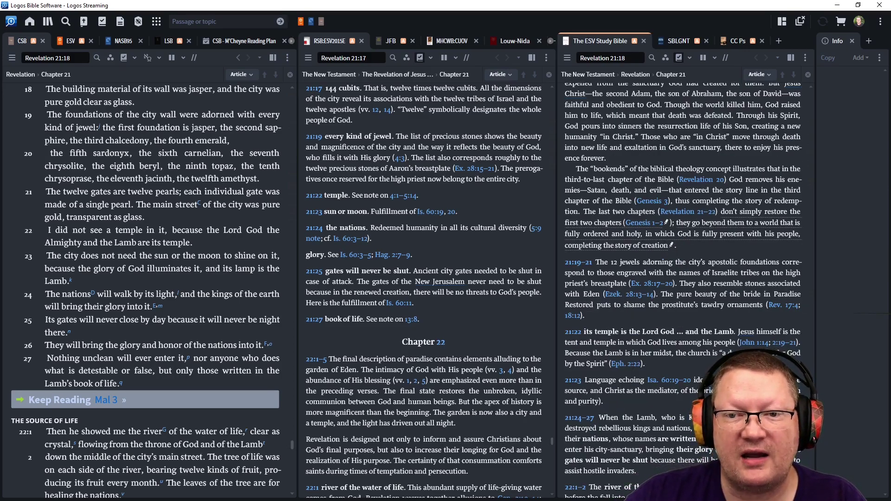
scroll(683, 279, "down", 1)
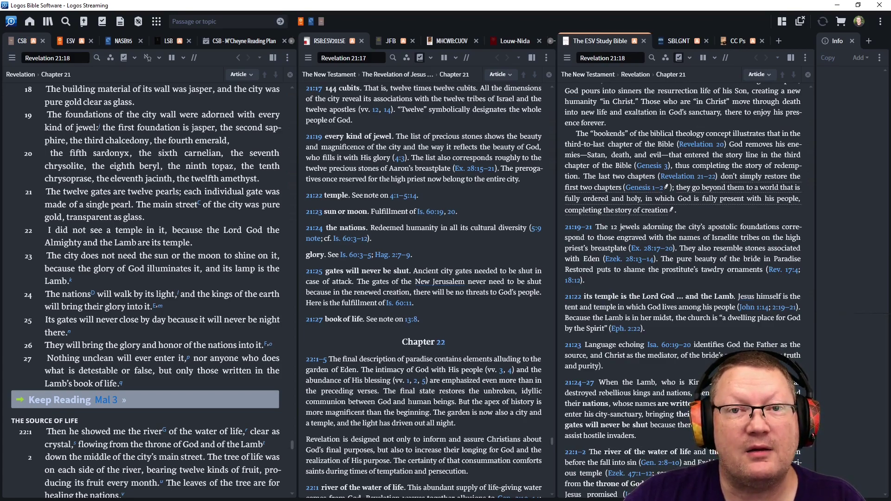
scroll(683, 279, "down", 1)
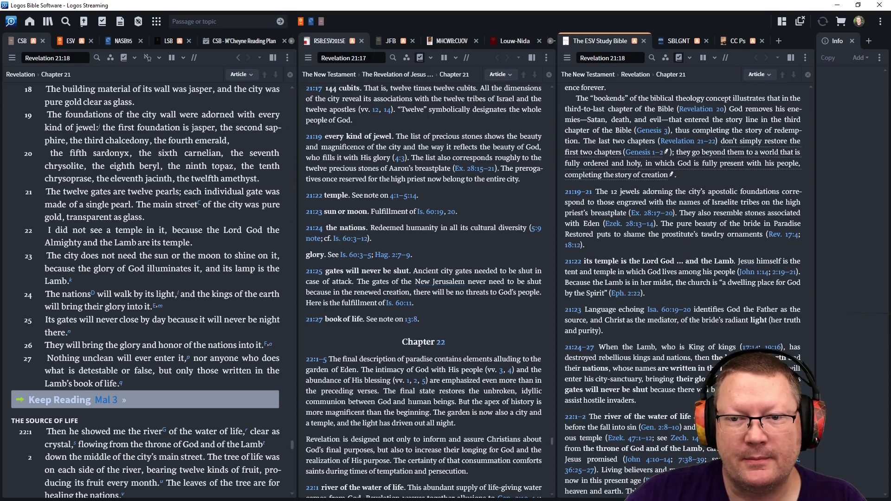
scroll(683, 278, "down", 1)
scroll(681, 408, "down", 1)
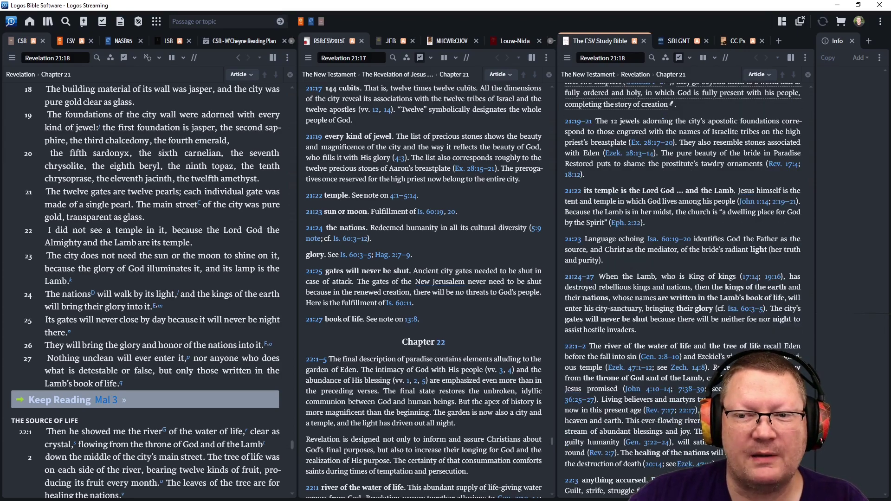
scroll(681, 408, "down", 1)
scroll(244, 365, "down", 1)
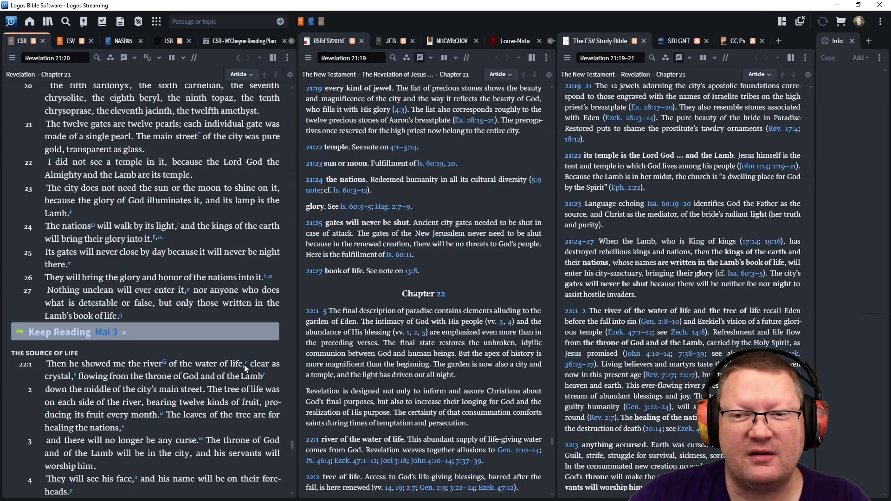
scroll(245, 365, "down", 1)
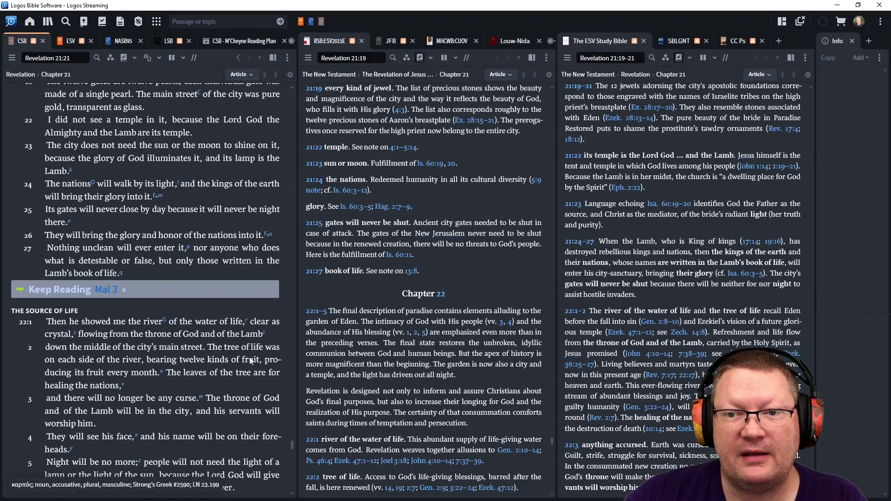
scroll(251, 360, "down", 1)
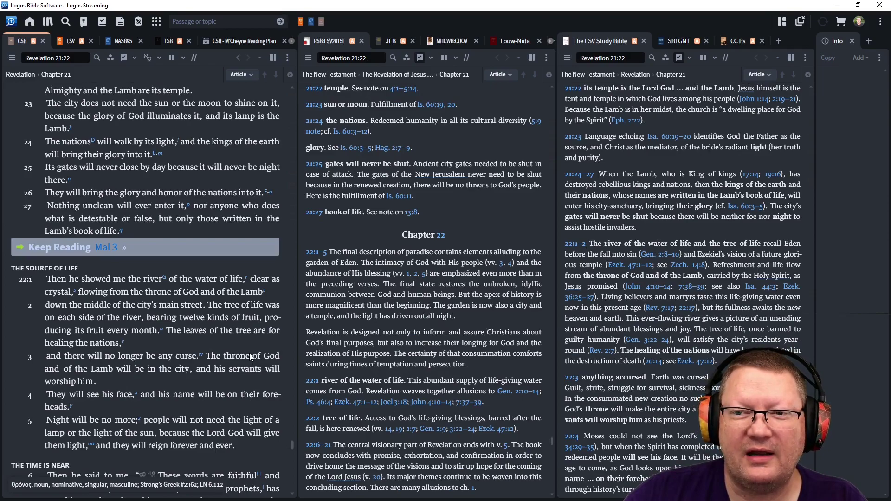
scroll(250, 357, "down", 1)
scroll(249, 352, "down", 1)
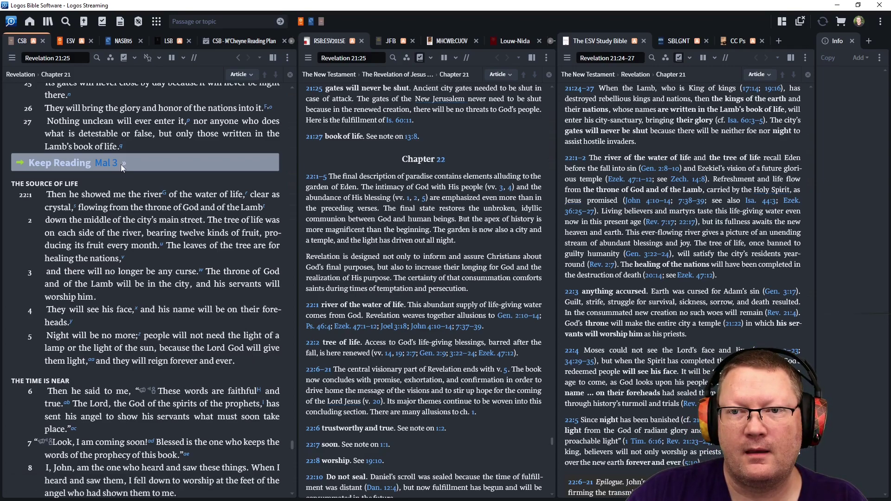
- Advance the reading plan to Malachi 3 to read the ESV Study Bible notes on verses 1–5
left_click(106, 163)
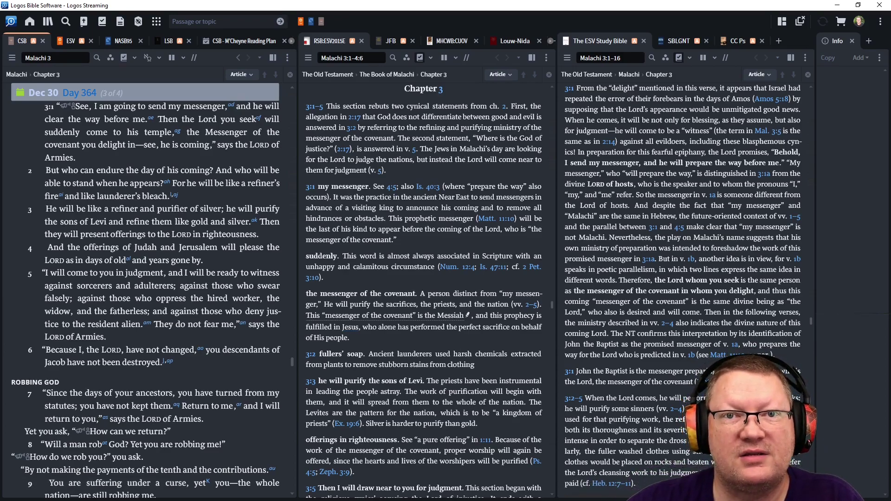
scroll(425, 279, "down", 3)
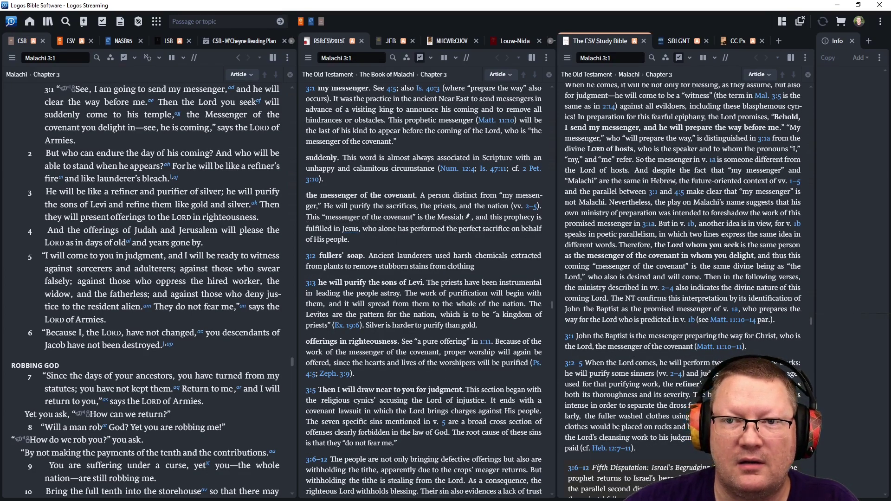
scroll(682, 278, "down", 1)
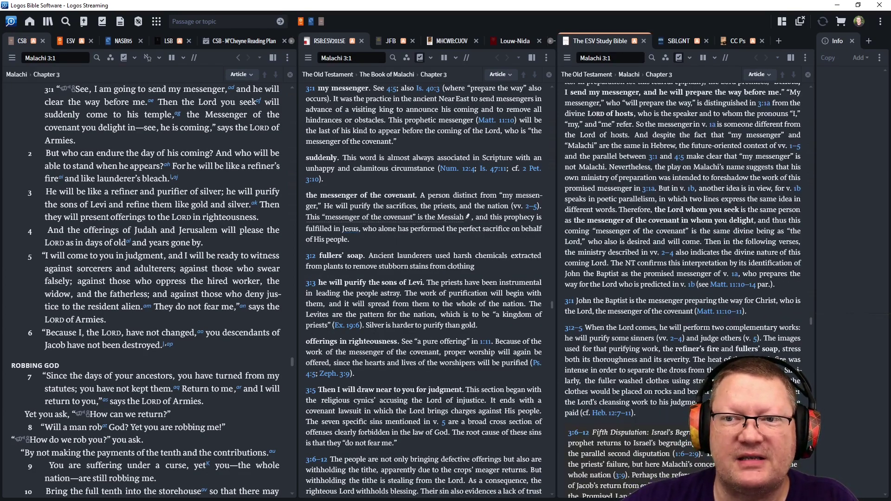
scroll(682, 278, "down", 1)
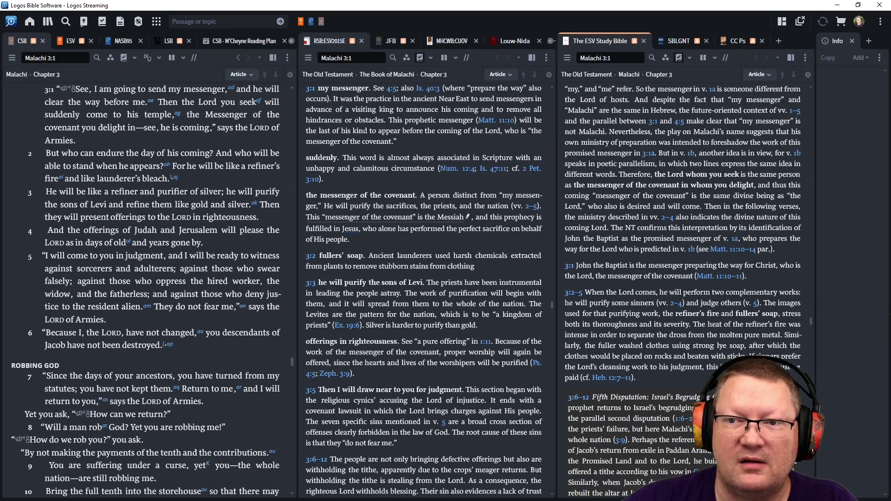
scroll(682, 278, "down", 1)
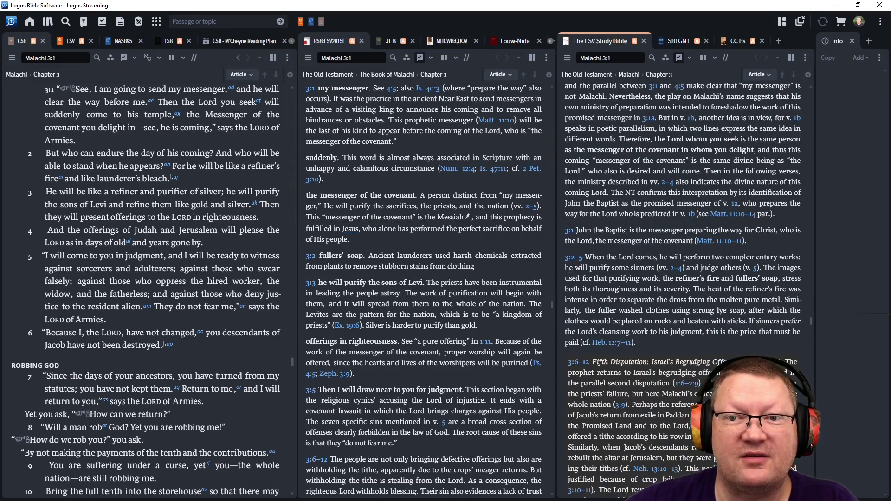
scroll(683, 278, "down", 1)
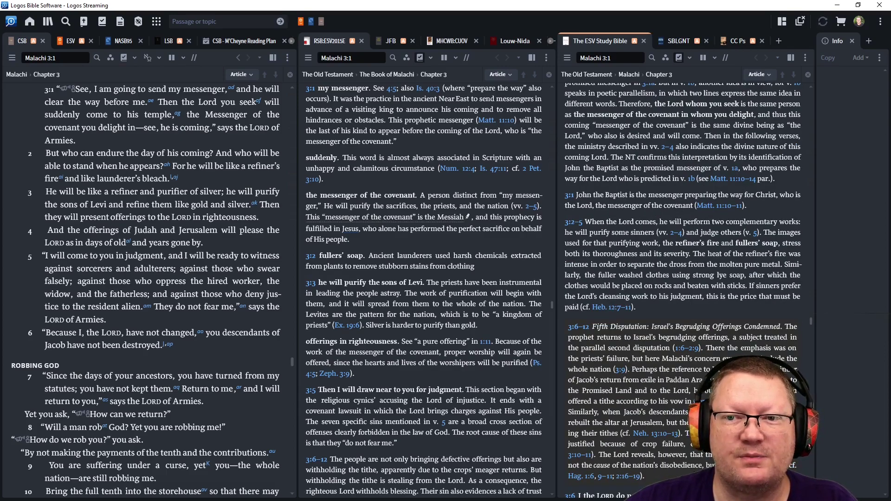
scroll(682, 278, "down", 1)
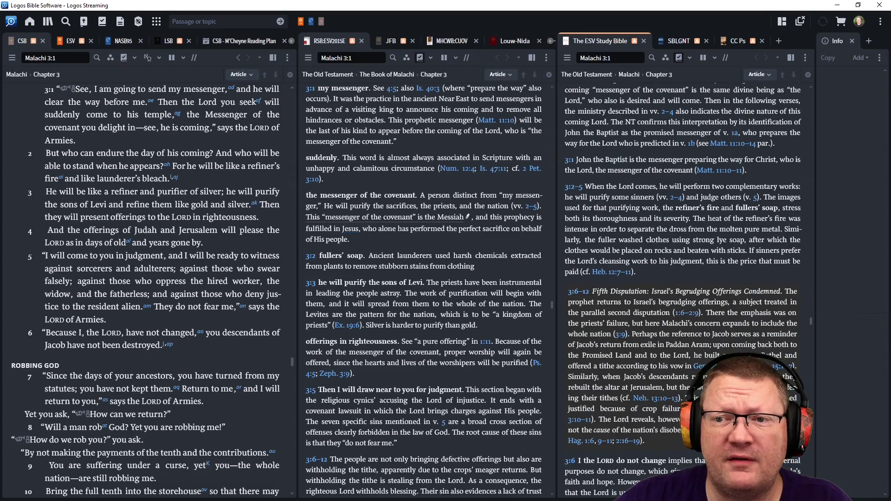
scroll(683, 278, "down", 1)
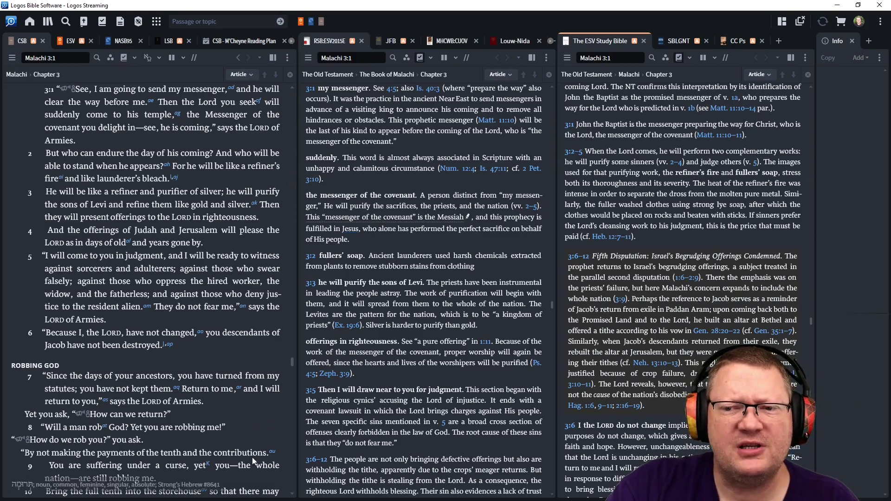
scroll(260, 423, "down", 1)
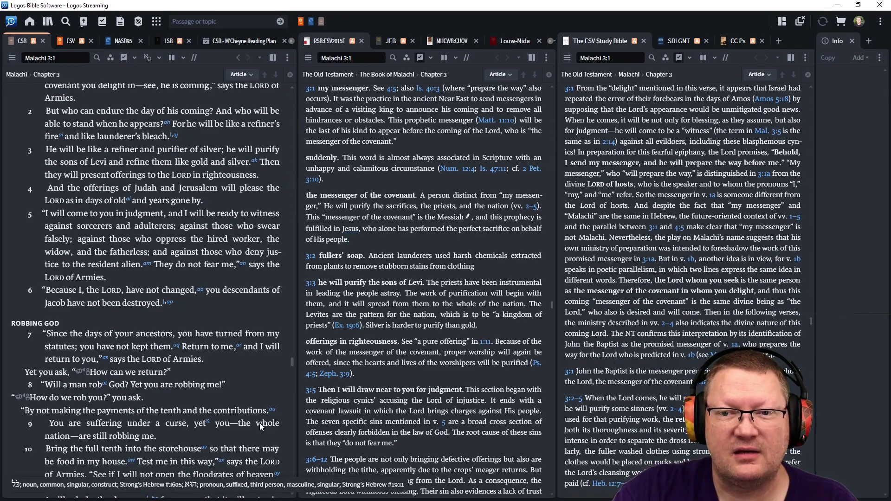
scroll(259, 422, "down", 1)
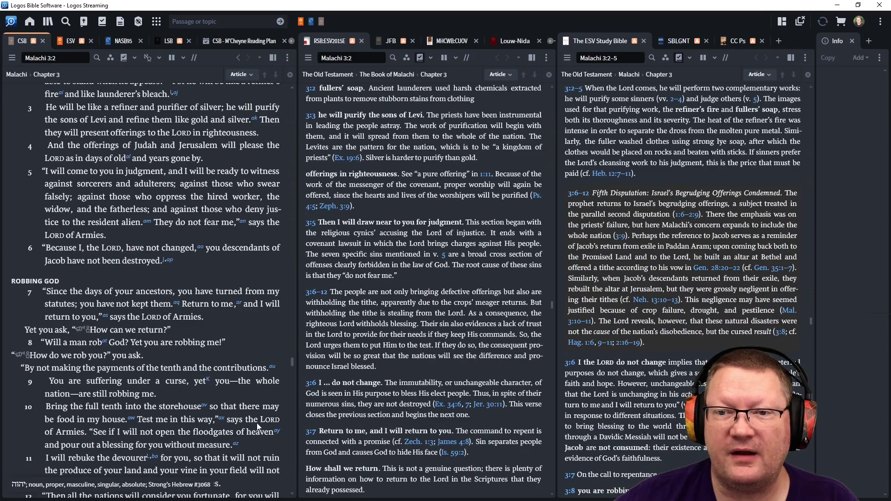
scroll(240, 401, "down", 1)
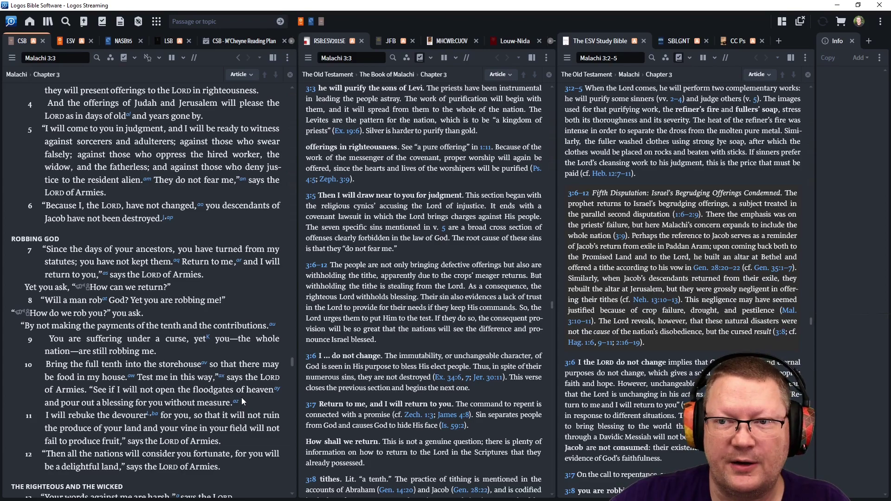
scroll(242, 398, "down", 2)
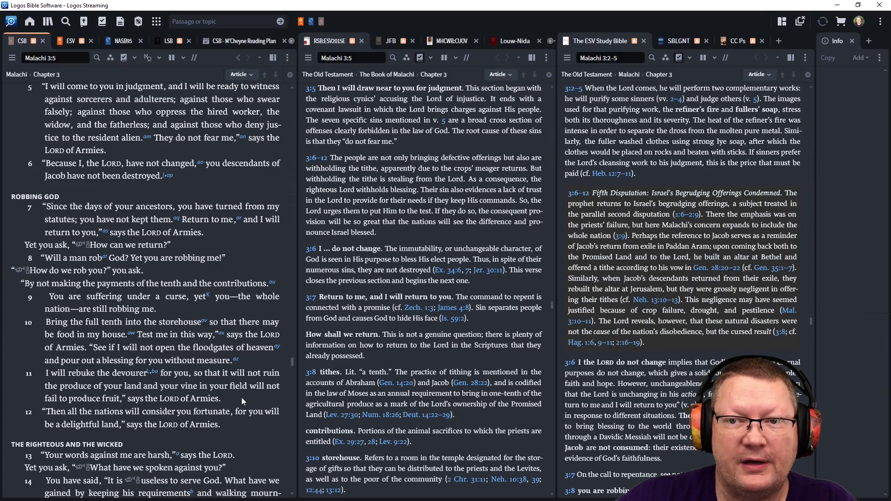
scroll(242, 397, "down", 1)
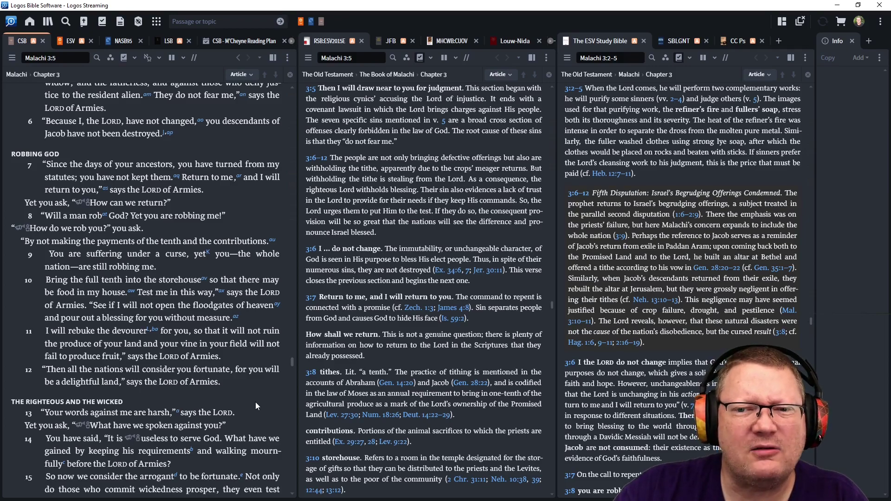
scroll(256, 402, "down", 1)
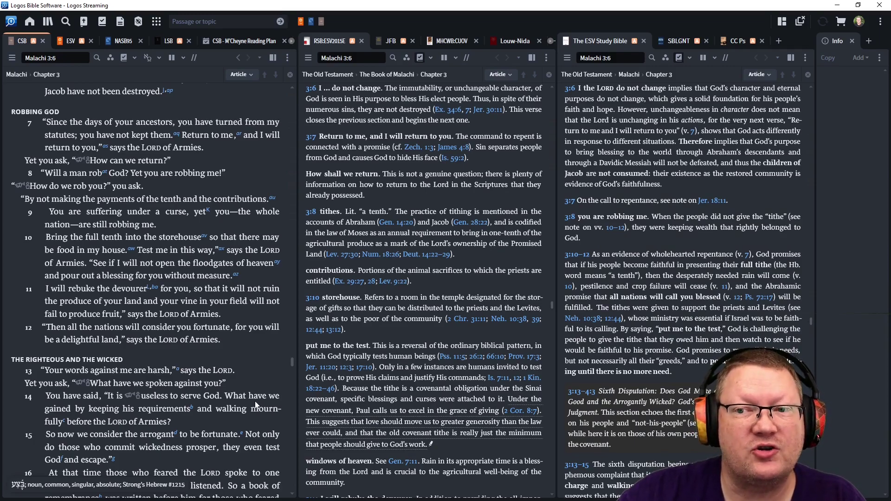
scroll(255, 405, "down", 1)
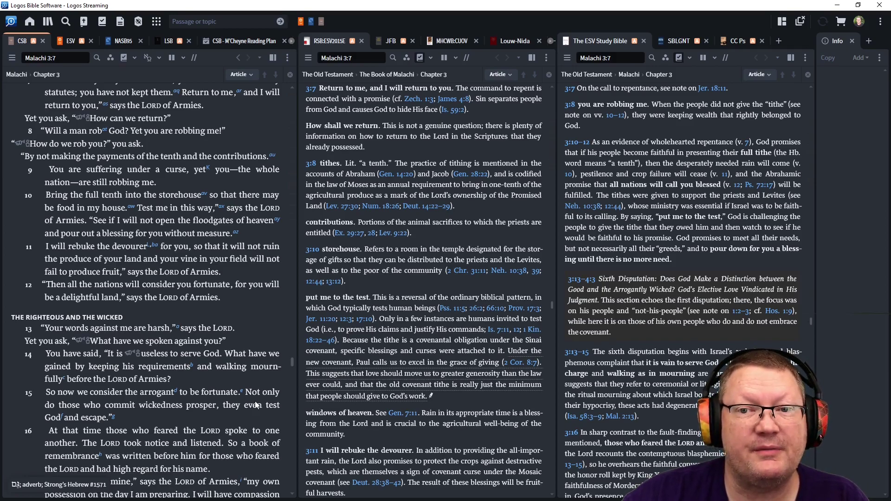
scroll(256, 406, "down", 1)
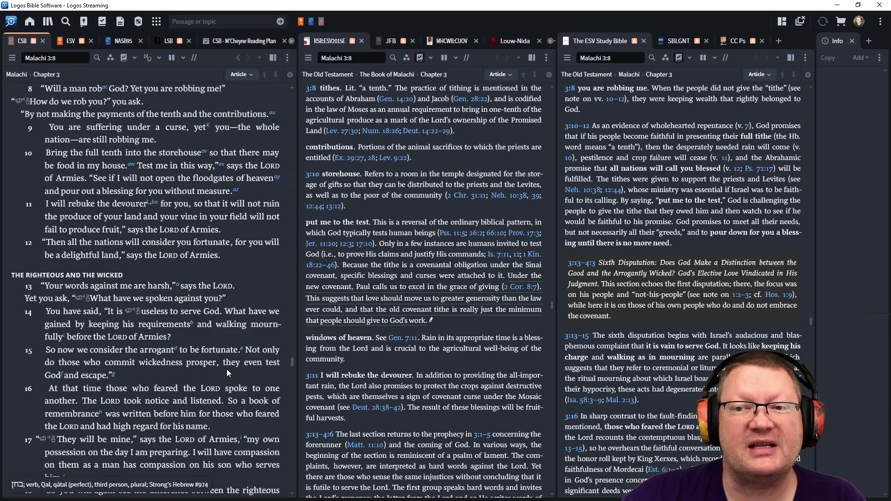
scroll(226, 367, "down", 1)
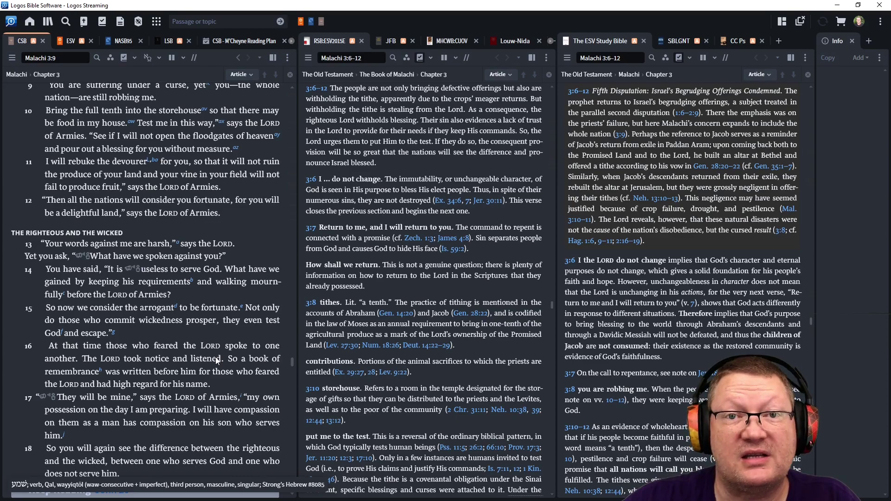
scroll(216, 359, "down", 1)
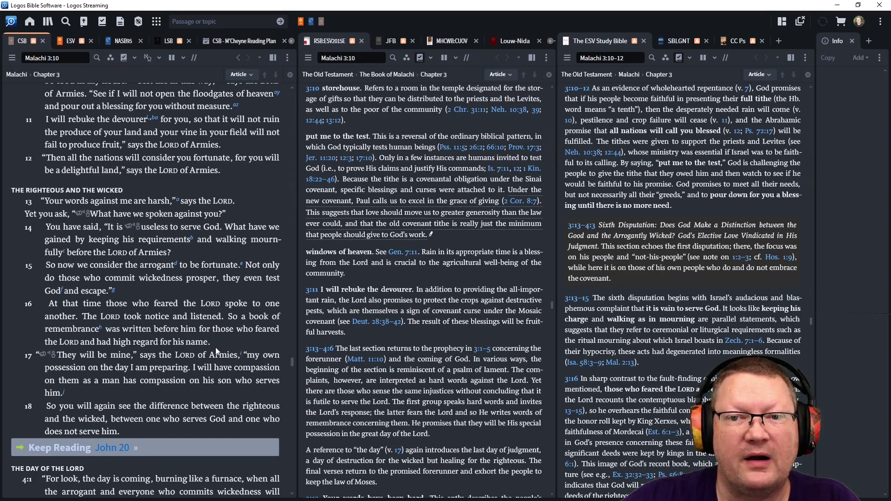
scroll(215, 347, "down", 1)
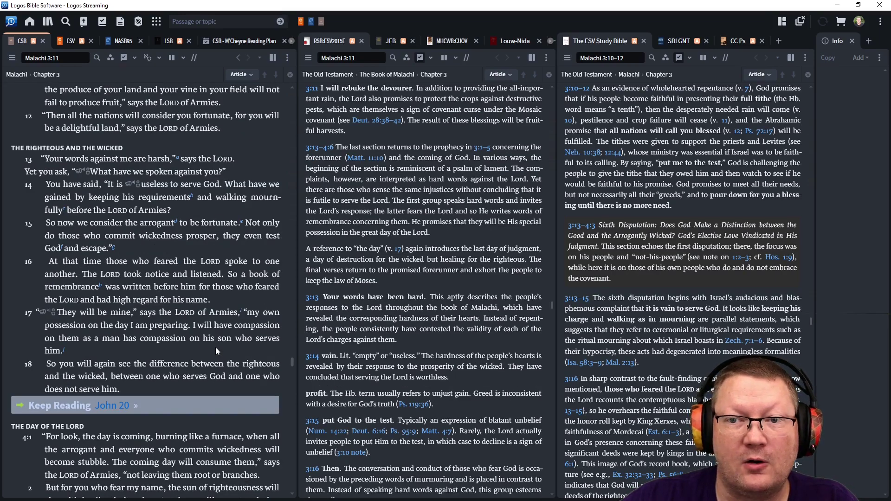
scroll(215, 347, "down", 1)
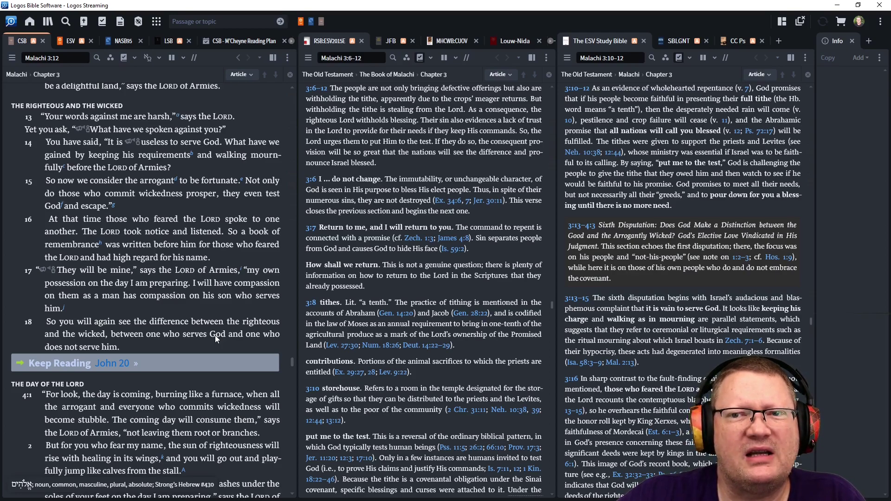
scroll(216, 335, "down", 1)
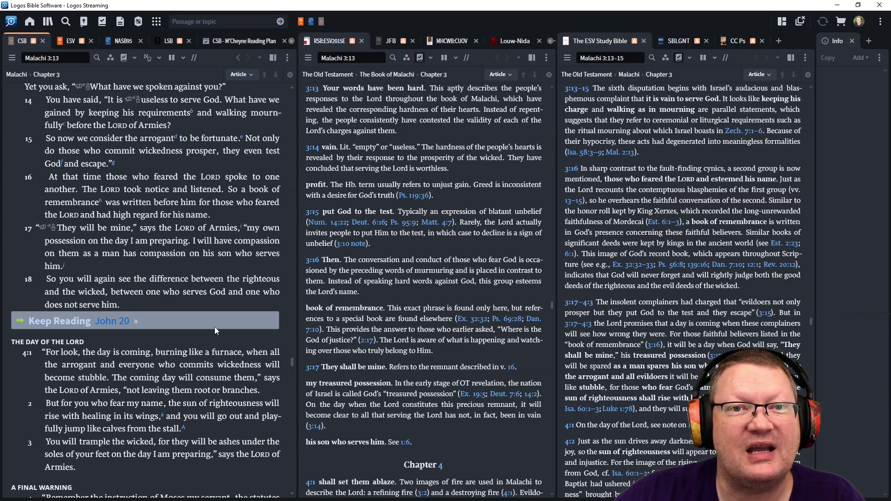
scroll(215, 326, "down", 1)
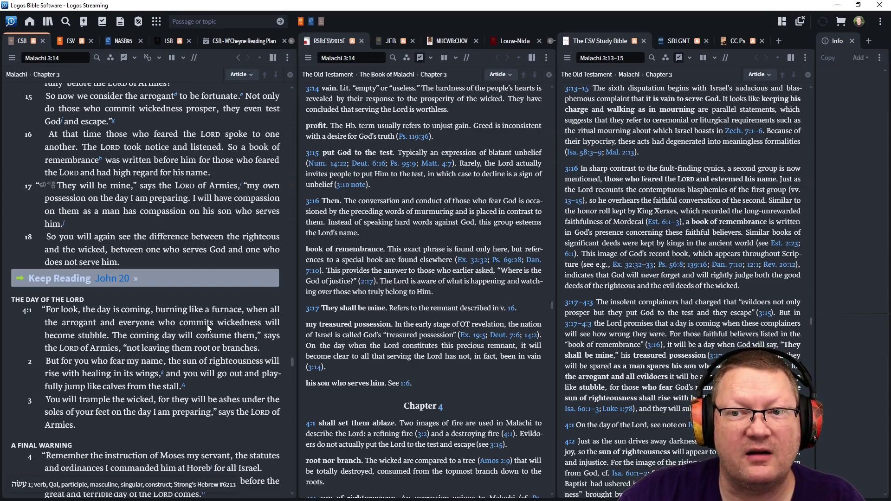
scroll(207, 325, "down", 1)
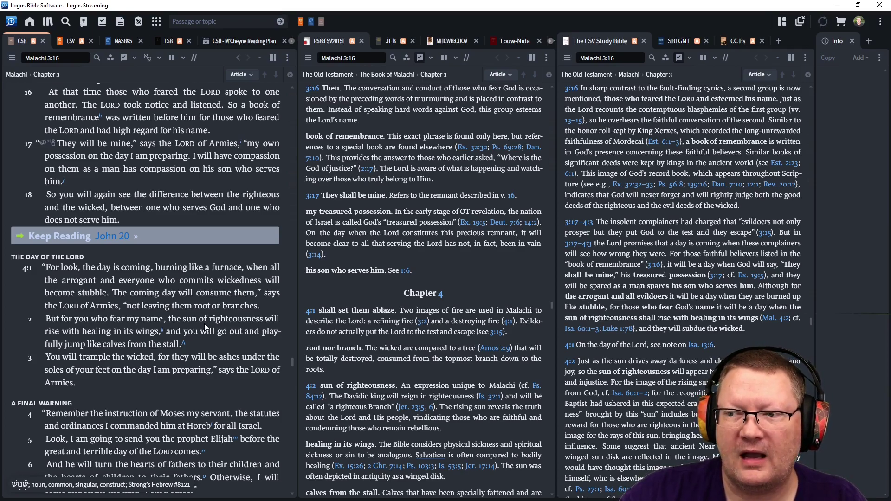
scroll(207, 327, "down", 1)
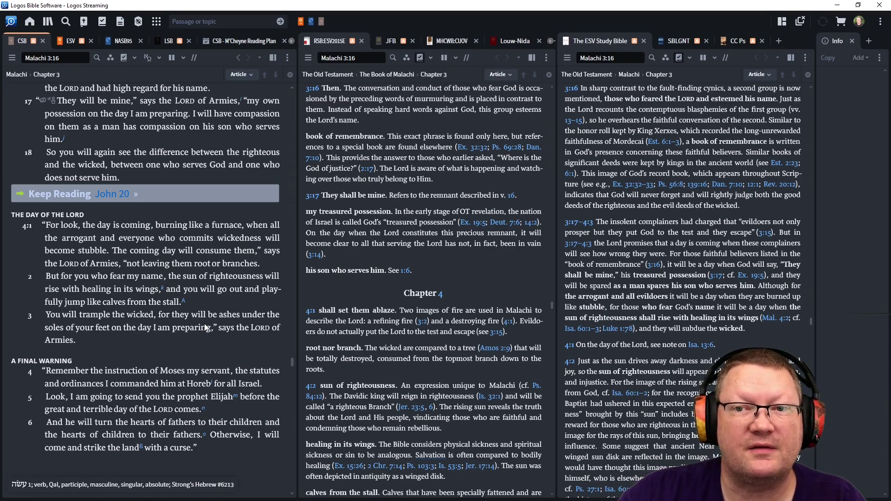
scroll(207, 327, "down", 1)
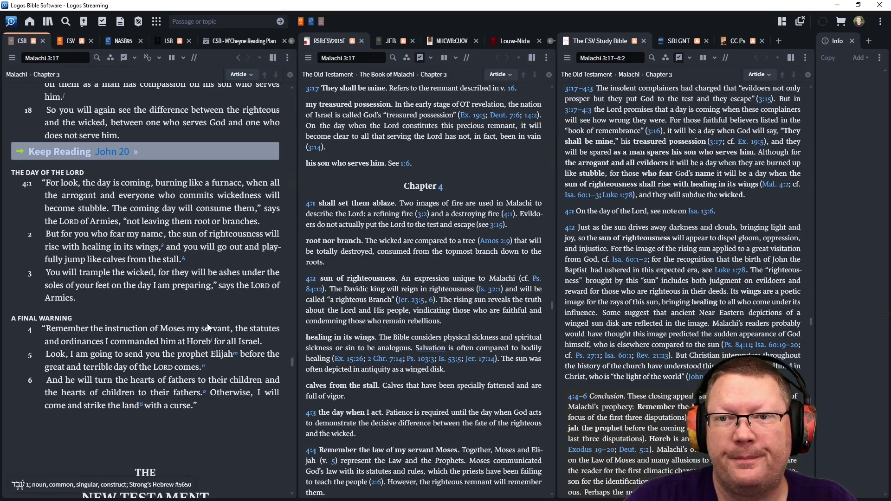
- Follow the Keep Reading link to John 20, syncing the study notes through verse 6
left_click(122, 151)
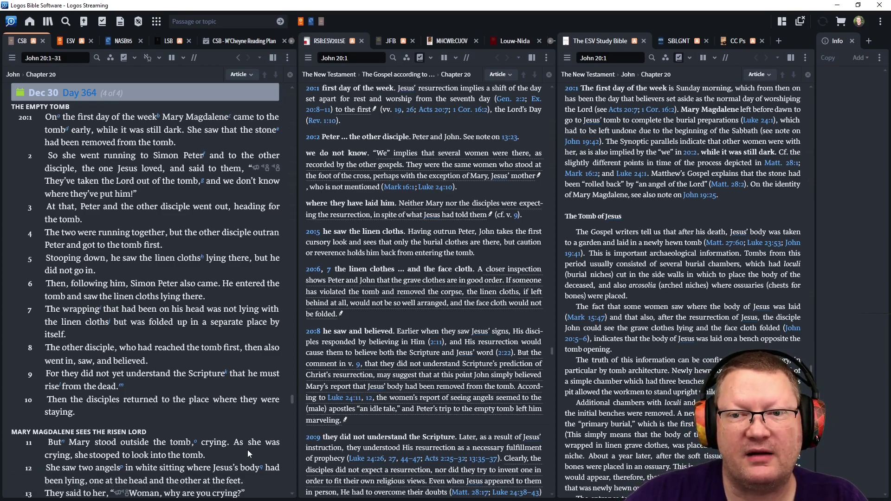
scroll(250, 428, "down", 1)
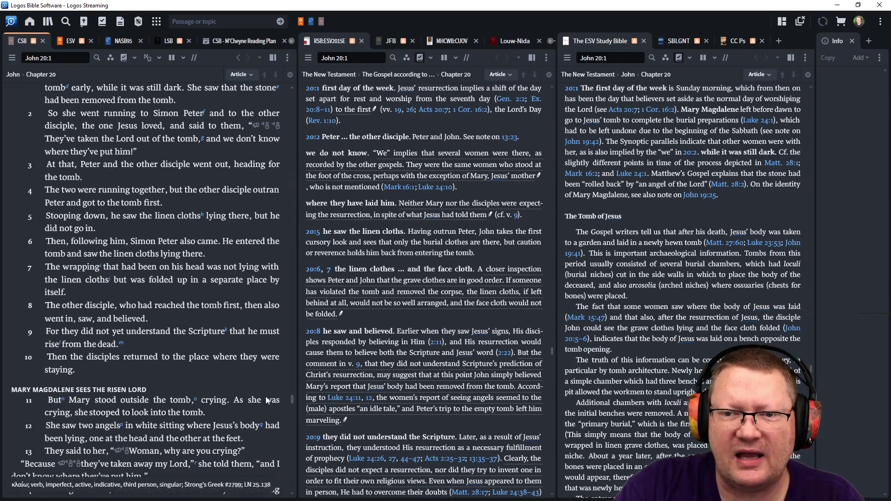
scroll(242, 410, "down", 1)
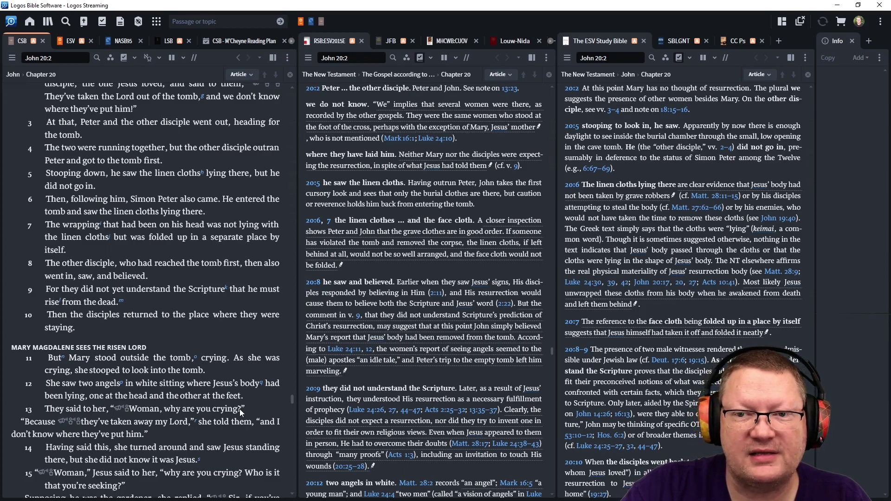
scroll(239, 409, "down", 1)
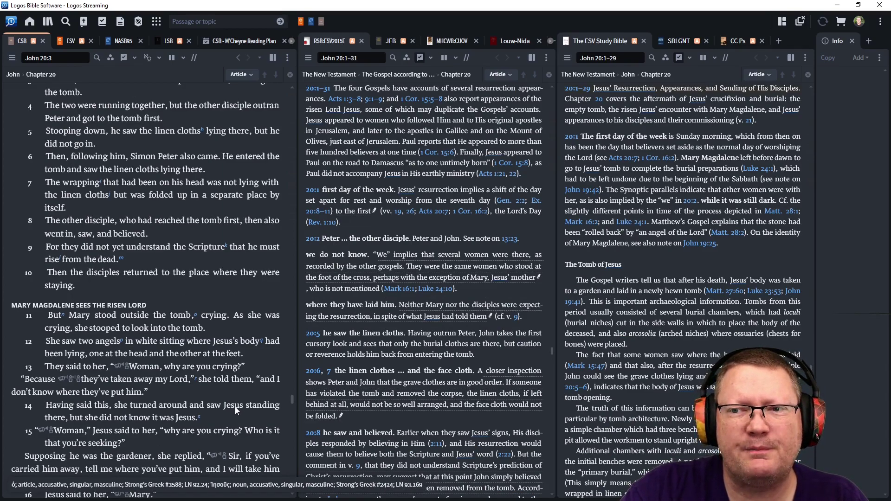
scroll(234, 405, "down", 1)
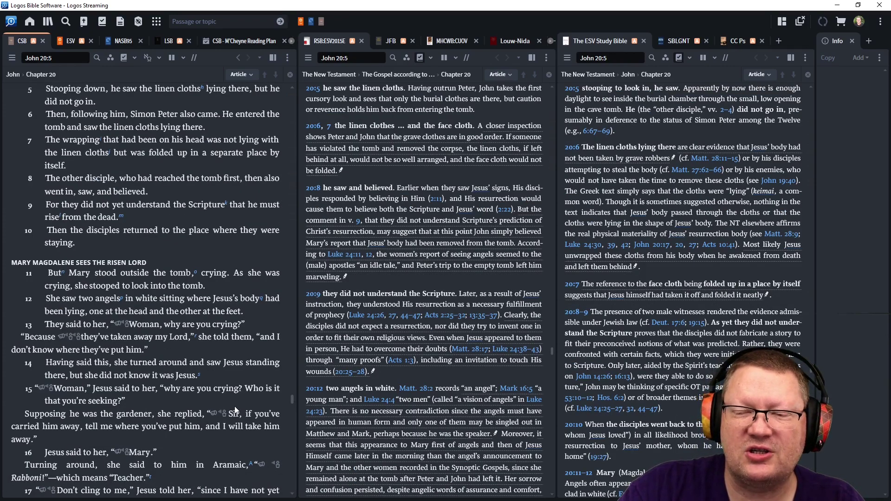
scroll(235, 411, "down", 1)
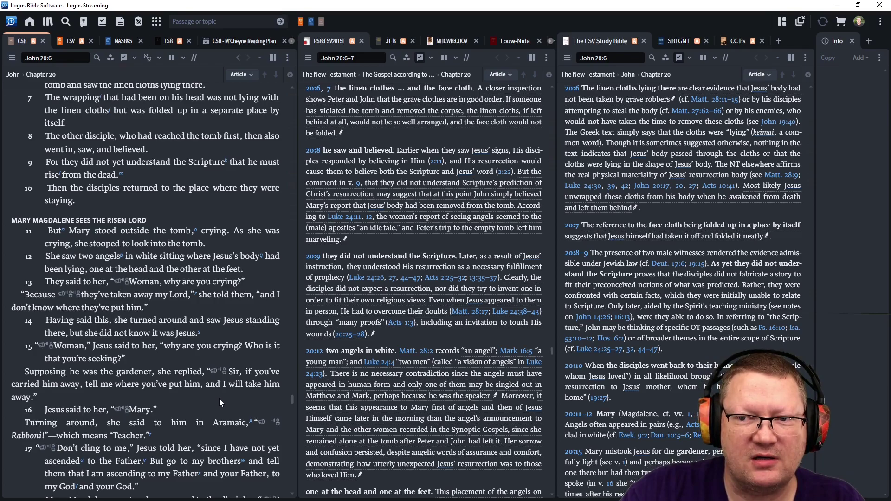
scroll(218, 399, "down", 1)
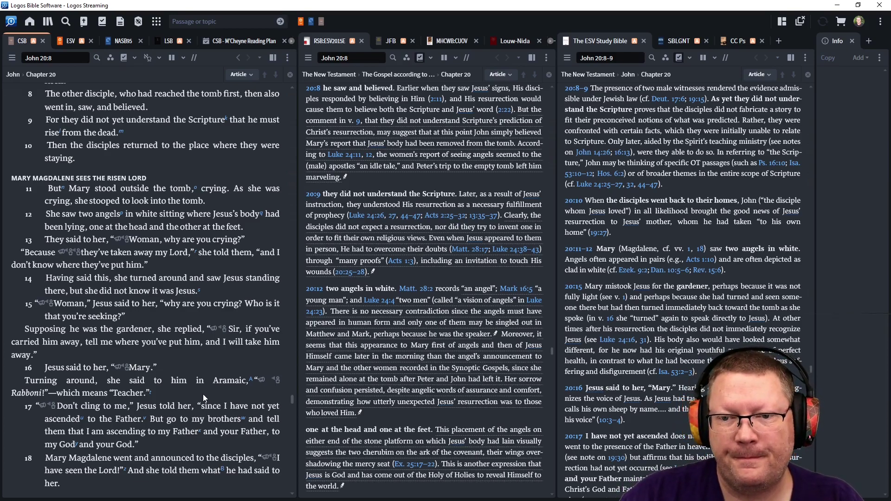
scroll(202, 394, "down", 1)
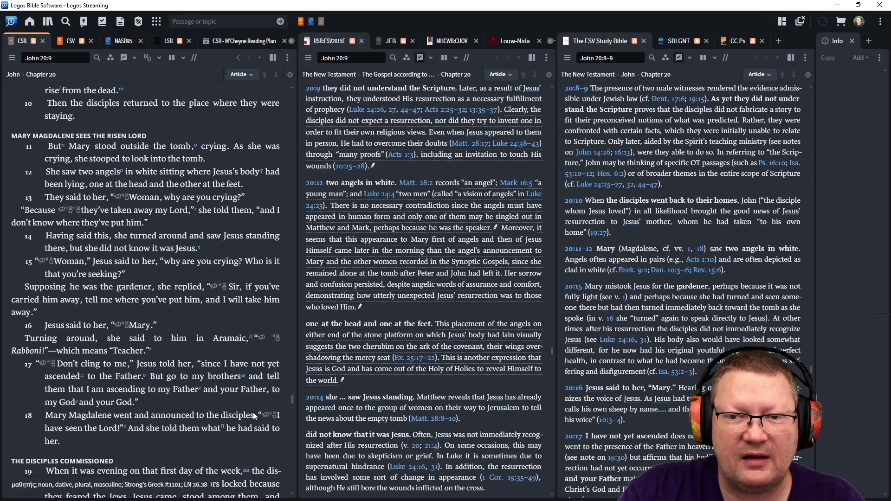
scroll(253, 412, "down", 1)
scroll(254, 413, "down", 1)
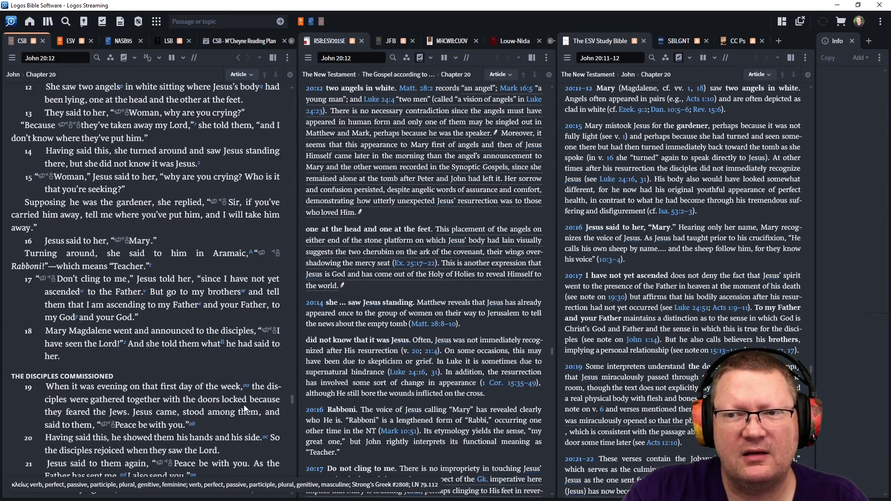
scroll(245, 410, "down", 1)
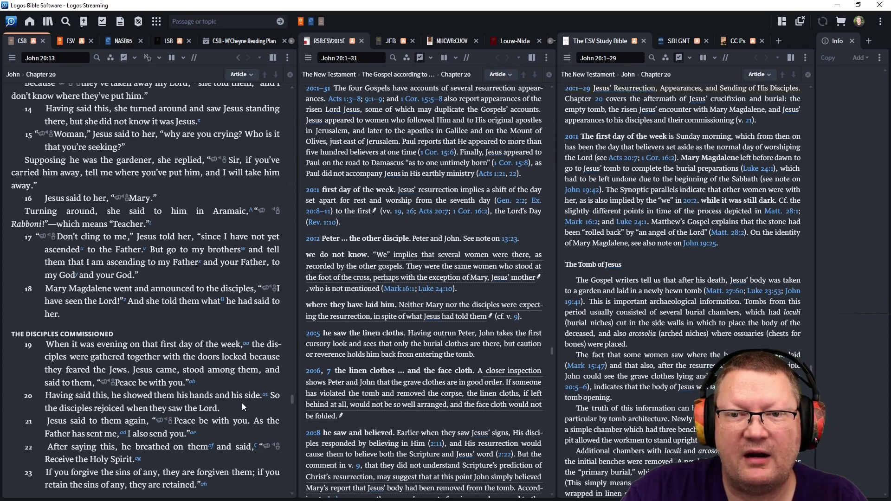
mouse_move(239, 402)
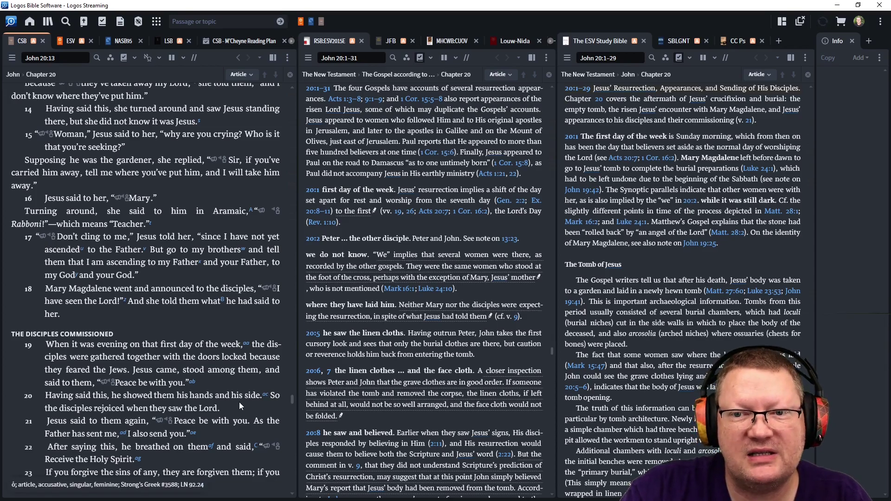
scroll(239, 402, "down", 1)
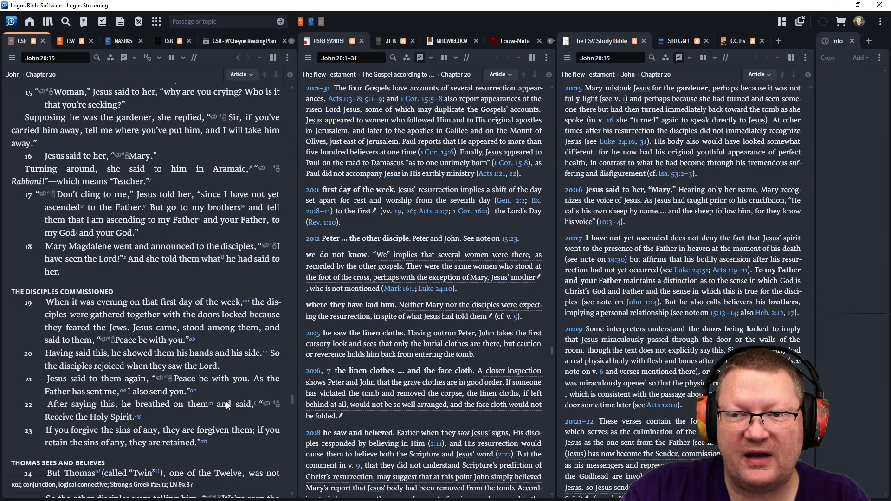
scroll(226, 404, "down", 1)
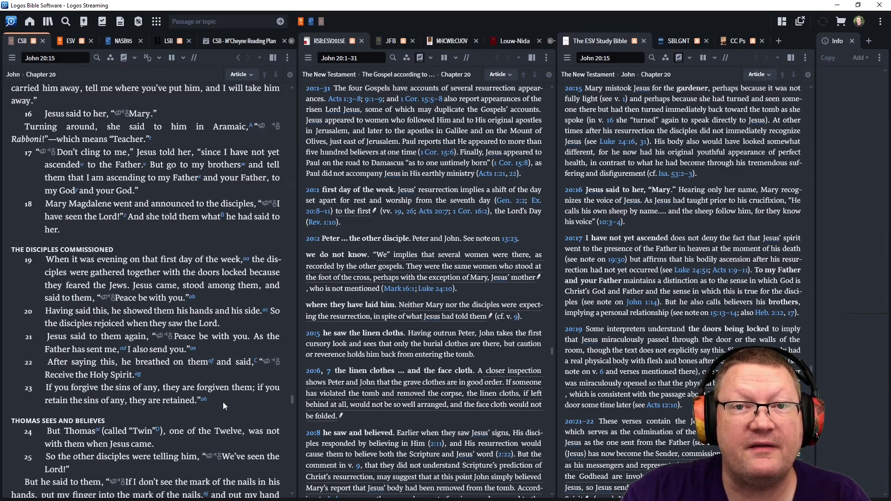
scroll(223, 402, "down", 1)
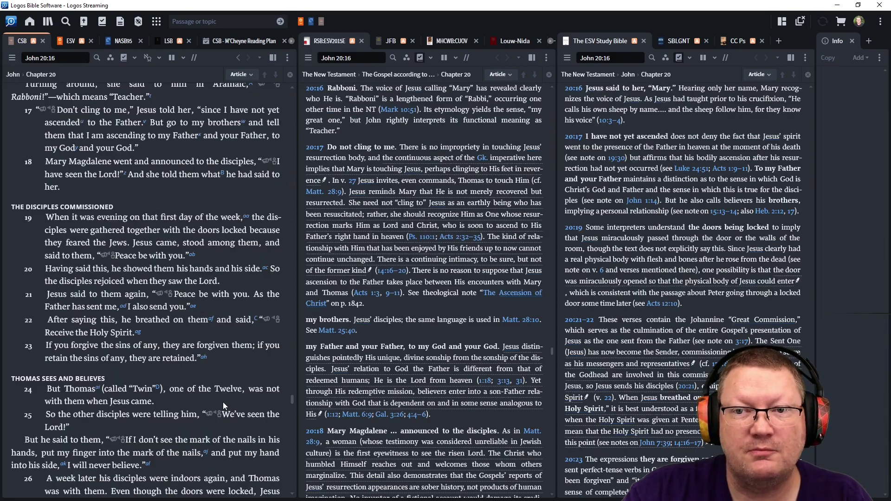
scroll(223, 402, "down", 1)
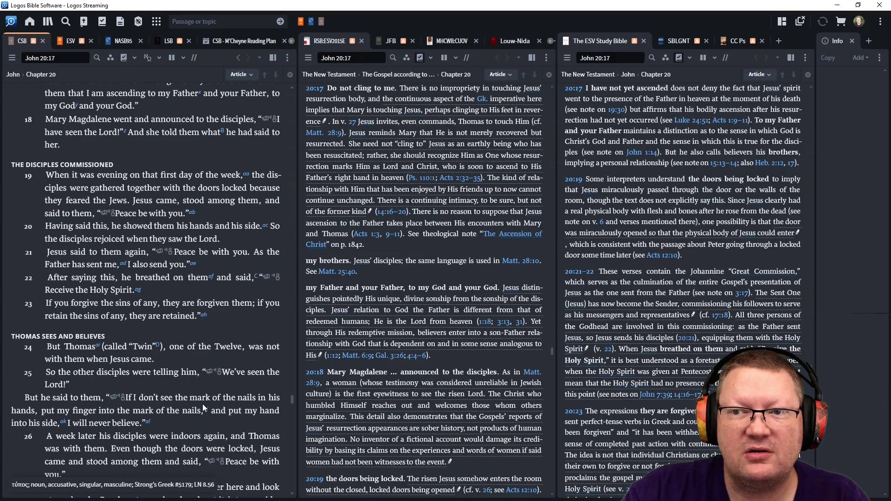
scroll(201, 402, "down", 1)
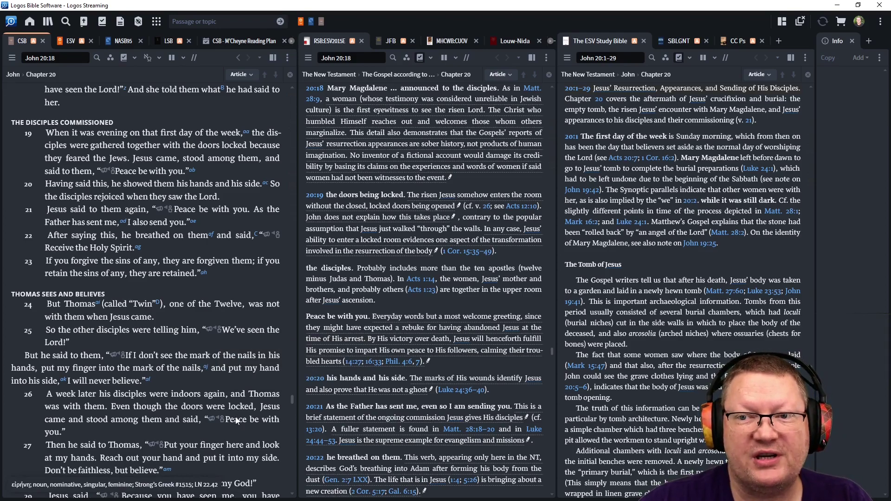
scroll(238, 420, "down", 1)
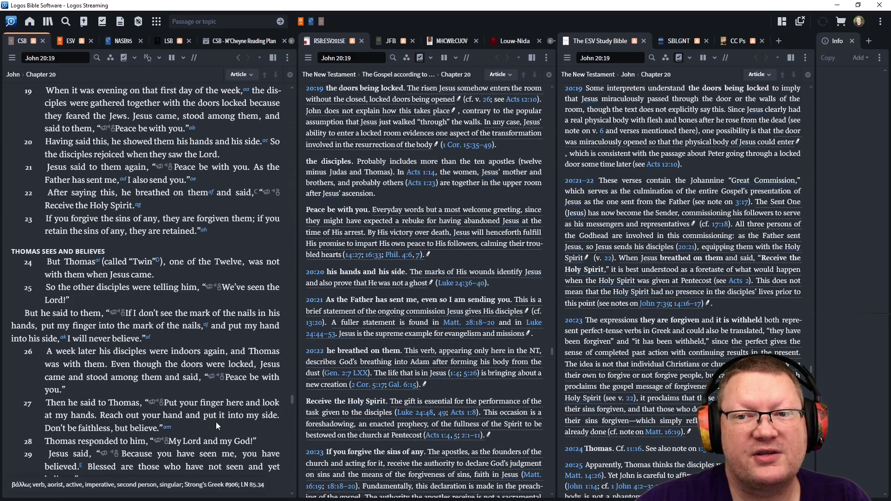
scroll(216, 422, "down", 1)
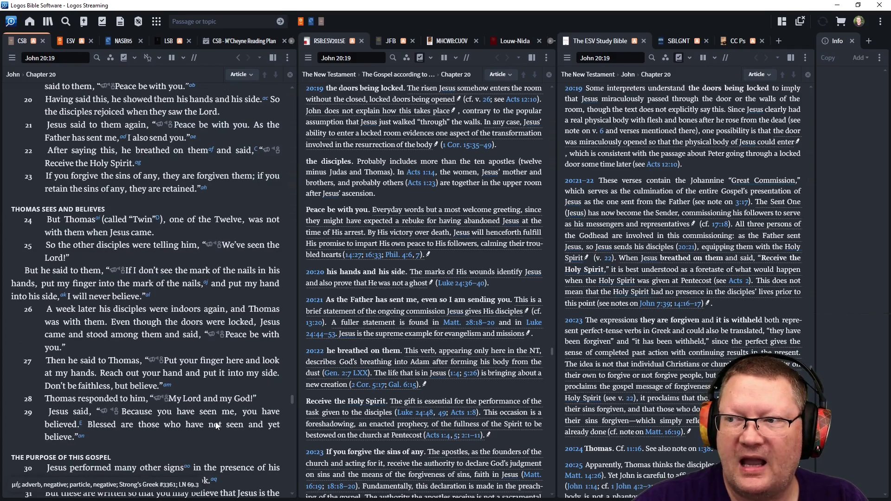
scroll(219, 399, "down", 1)
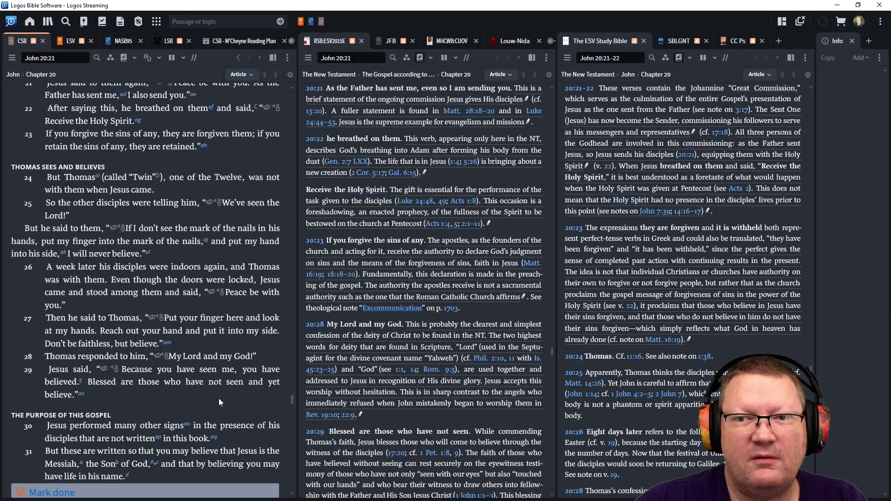
scroll(219, 398, "down", 1)
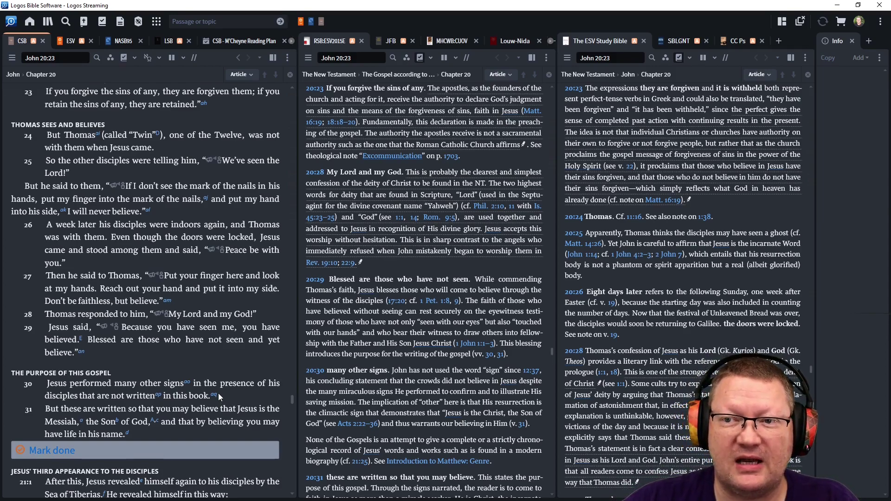
scroll(218, 393, "down", 1)
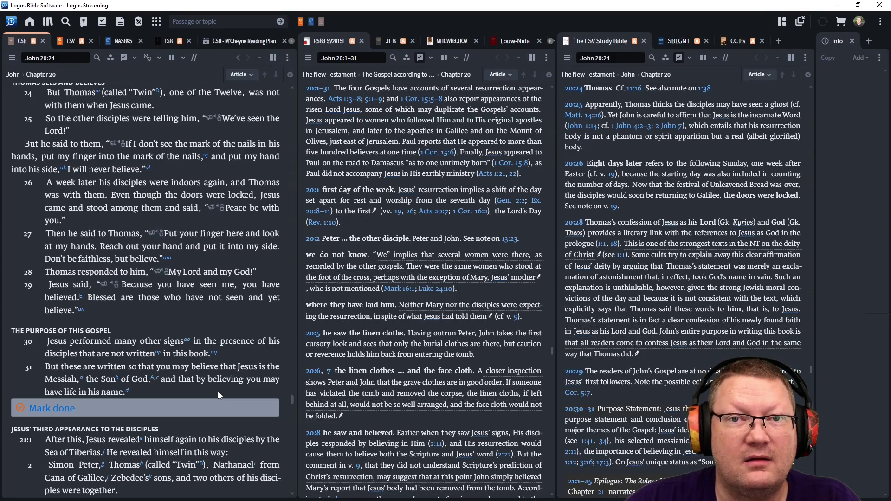
scroll(218, 390, "down", 1)
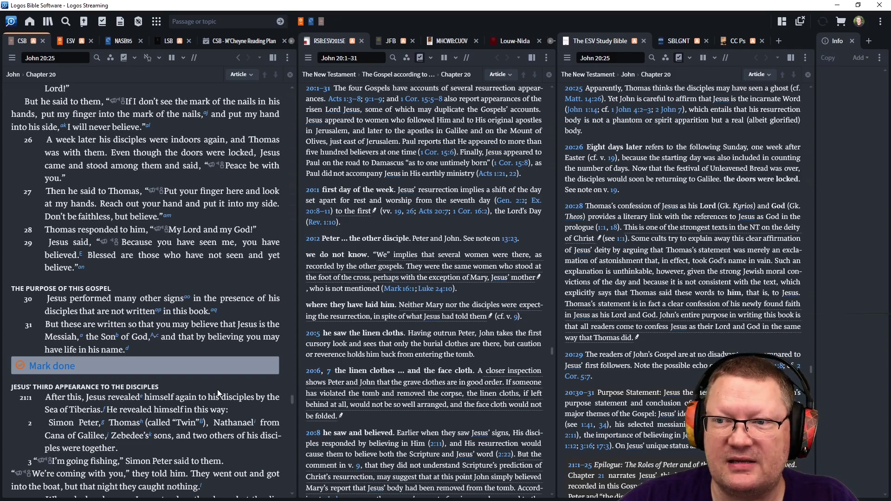
scroll(218, 391, "down", 1)
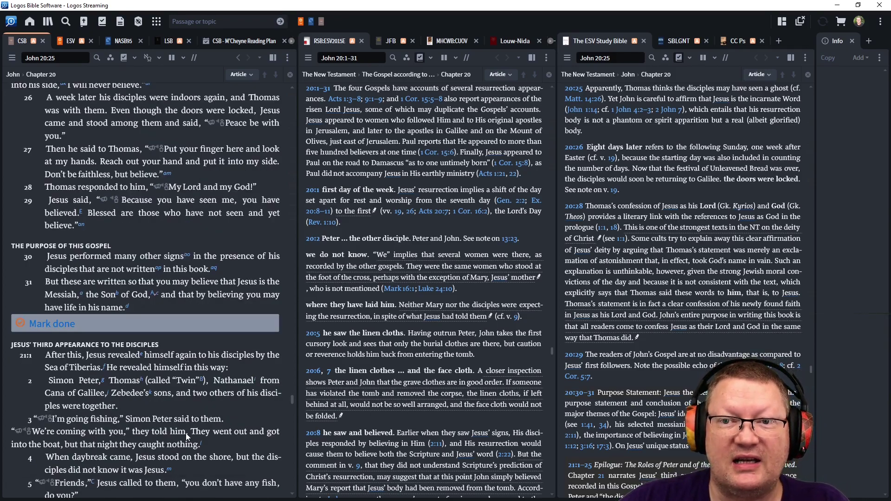
scroll(216, 415, "down", 1)
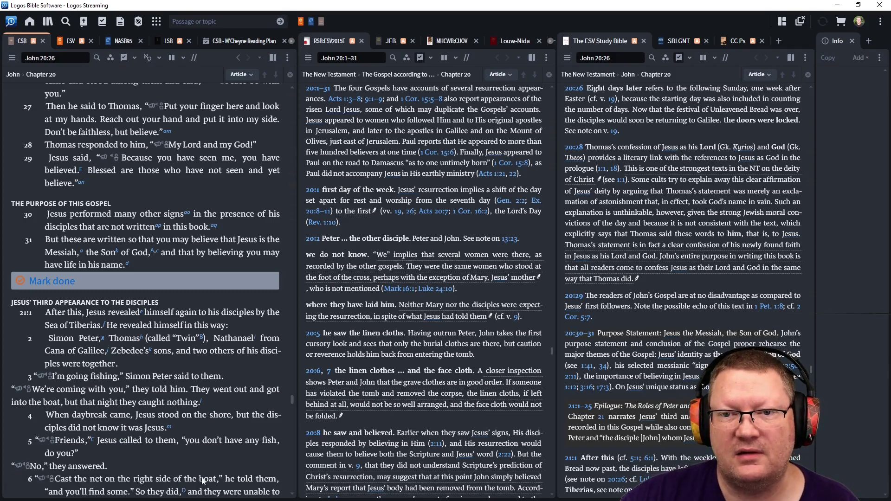
scroll(236, 423, "down", 1)
scroll(240, 424, "down", 2)
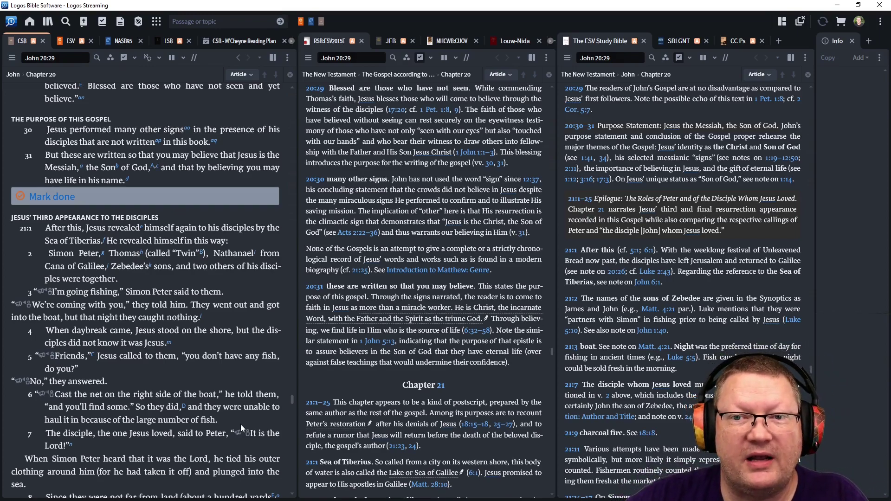
scroll(241, 426, "down", 1)
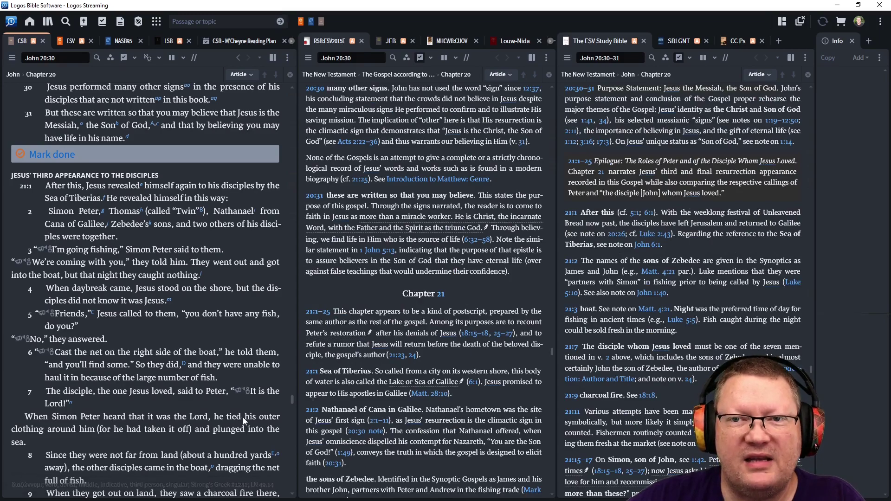